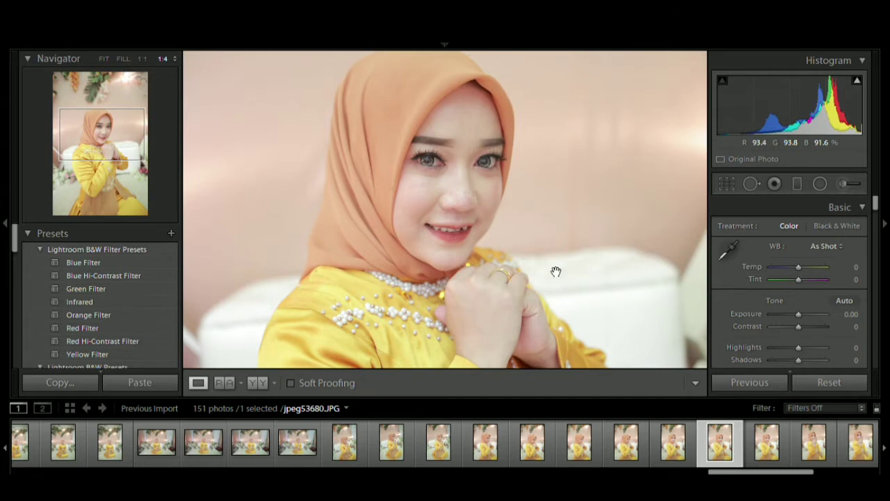
# Cool the portrait's white balance to Temp −5 and set Tint to +2.
pyautogui.click(556, 271)
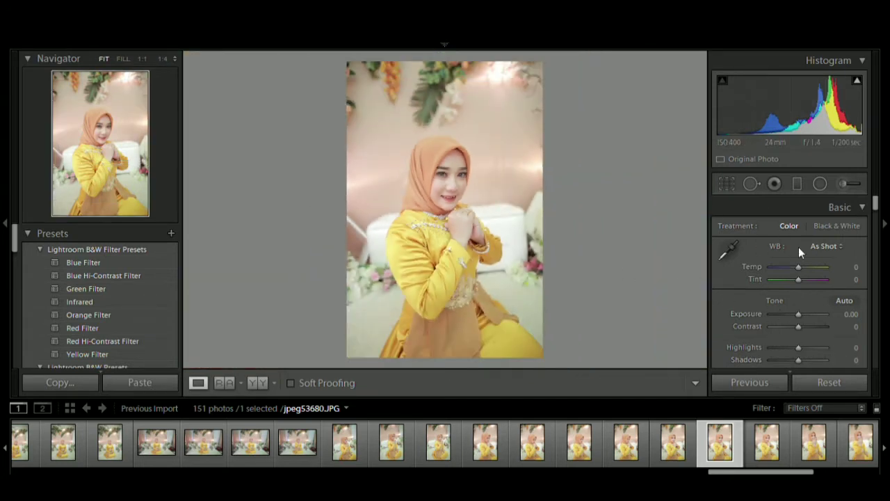
pyautogui.scroll(-2, 799, 252)
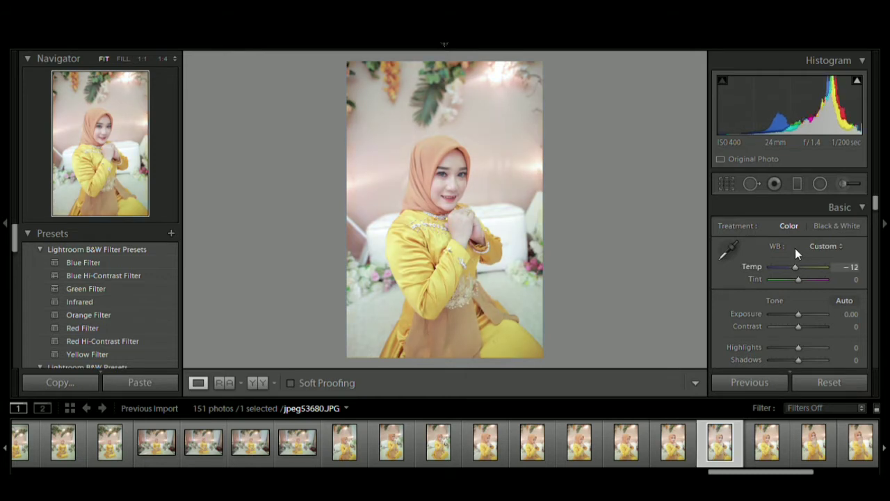
pyautogui.scroll(-3, 798, 252)
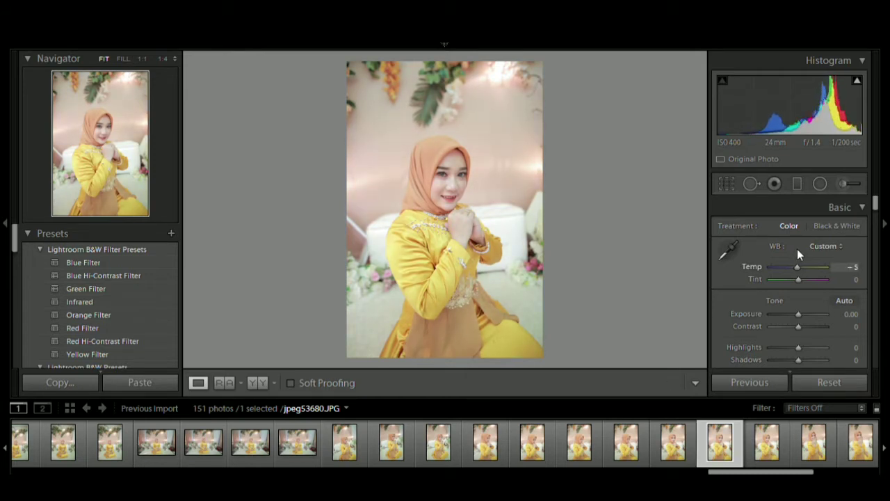
pyautogui.scroll(2, 796, 266)
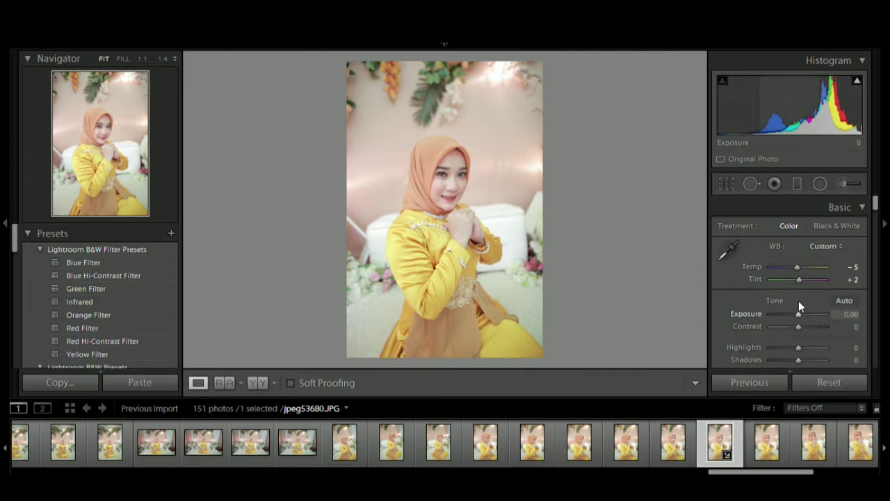
# Set Exposure to +0.24, Contrast to +5, Highlights to −52, Shadows to +19, Whites and Blacks to −7, and Clarity to −12.
pyautogui.moveTo(799, 302); pyautogui.dragTo(803, 354)
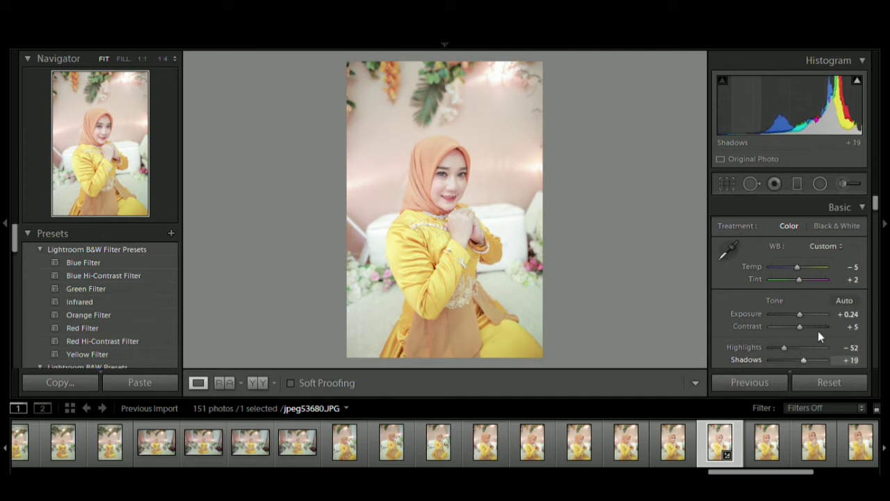
pyautogui.moveTo(875, 196); pyautogui.dragTo(877, 209)
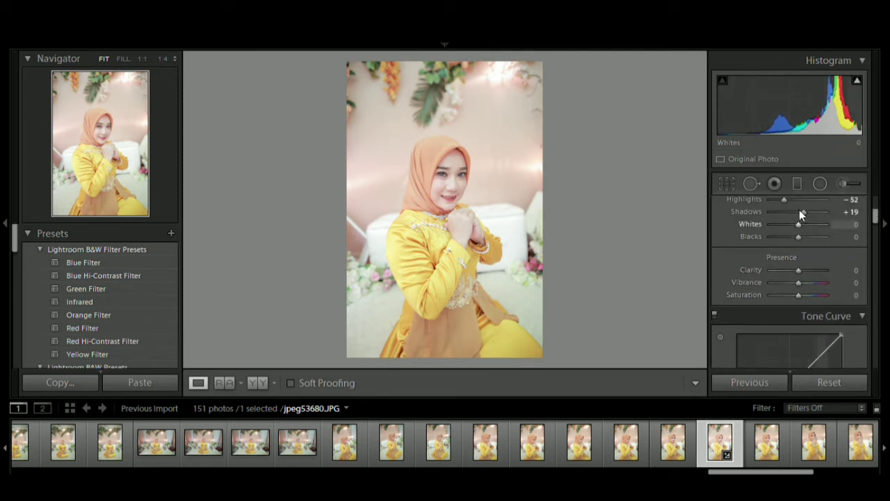
pyautogui.moveTo(799, 209); pyautogui.dragTo(795, 255)
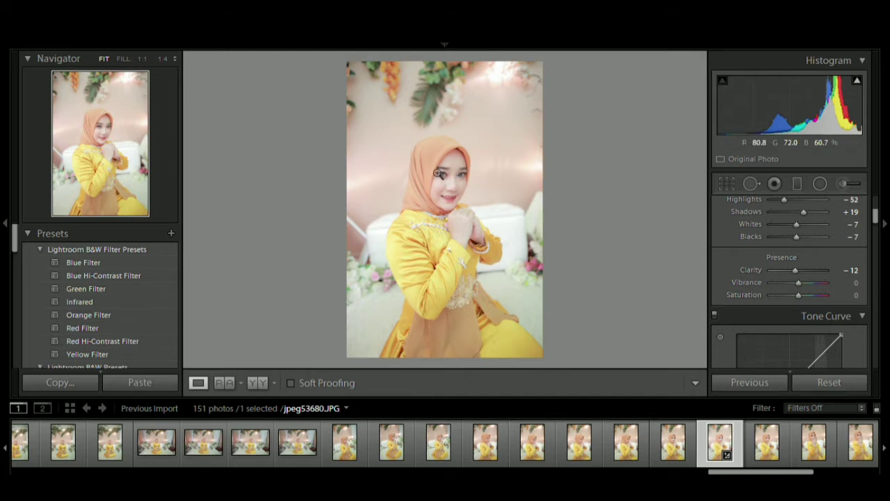
# Check the face up close, and set Vibrance to +10 and Saturation to −2.
pyautogui.click(446, 180)
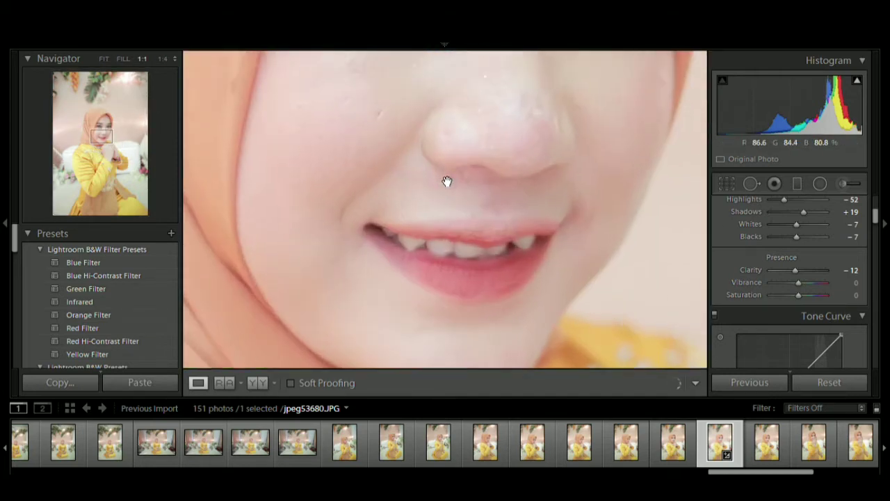
pyautogui.click(446, 181)
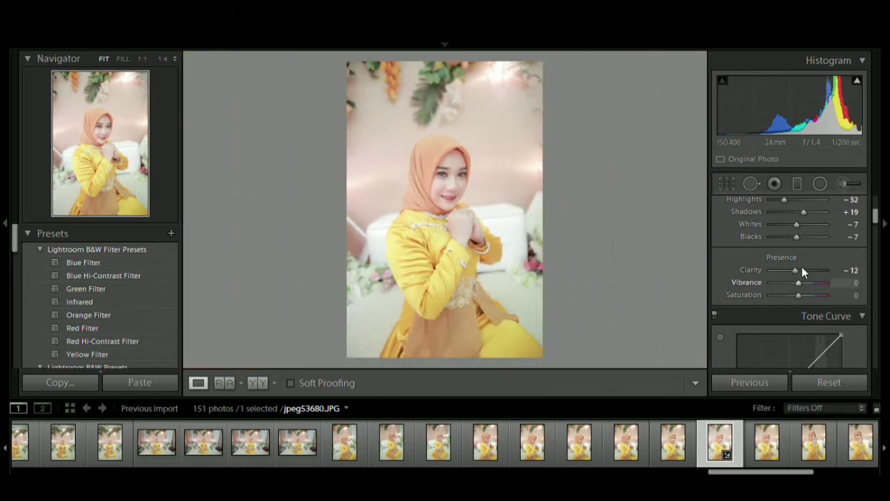
pyautogui.moveTo(803, 270); pyautogui.dragTo(797, 281)
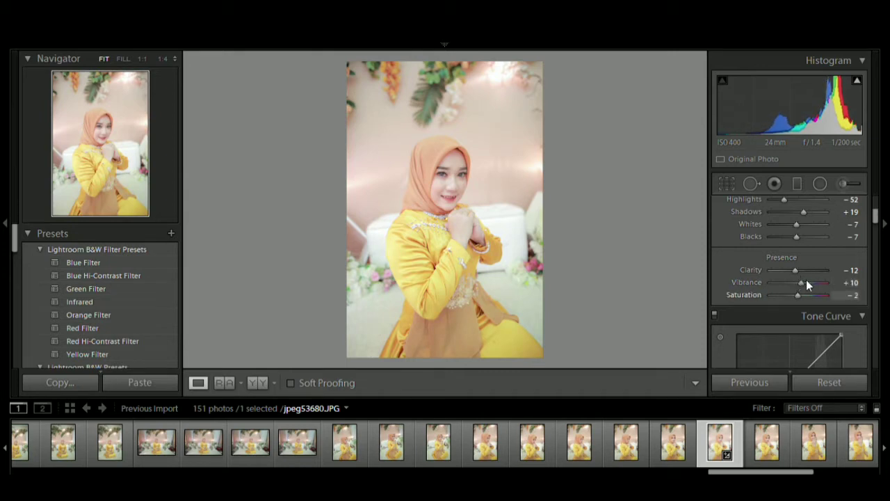
# Shape the RGB tone curve with a midtone point at 51.4 / 52.2 %, plus one shadow and one highlight point.
pyautogui.moveTo(876, 207); pyautogui.dragTo(877, 224)
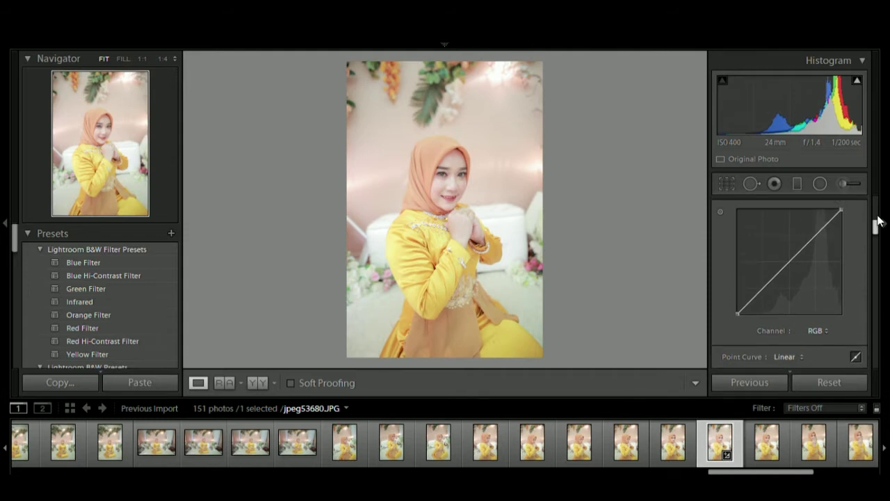
pyautogui.click(791, 247)
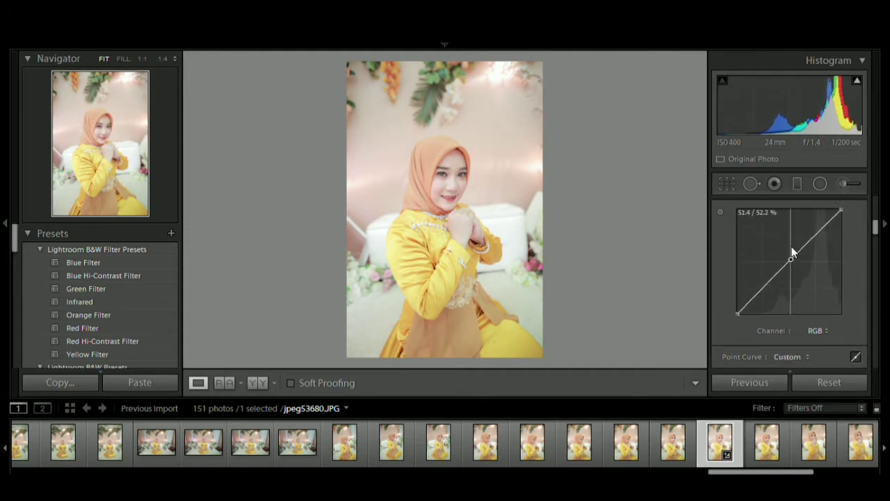
pyautogui.moveTo(774, 275); pyautogui.dragTo(764, 277)
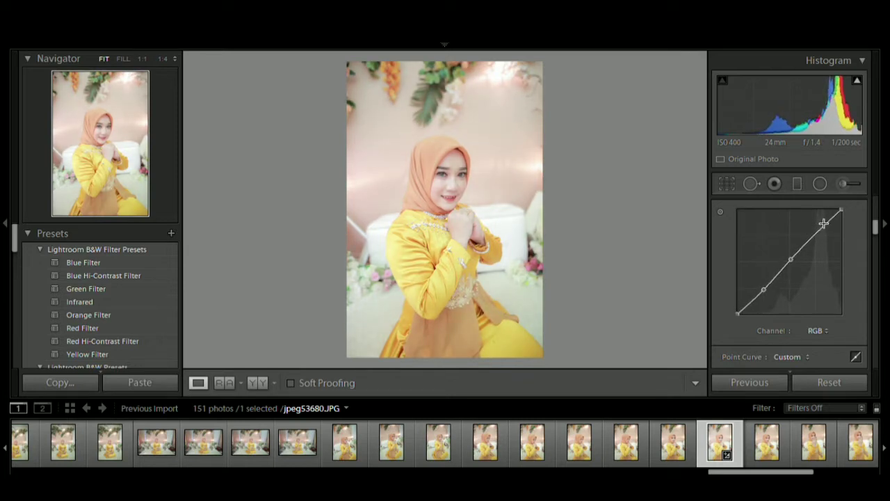
pyautogui.moveTo(821, 224); pyautogui.dragTo(816, 221)
# Add a midtone point to the Red channel's tone curve and adjust it slightly.
pyautogui.moveTo(874, 219); pyautogui.dragTo(877, 224)
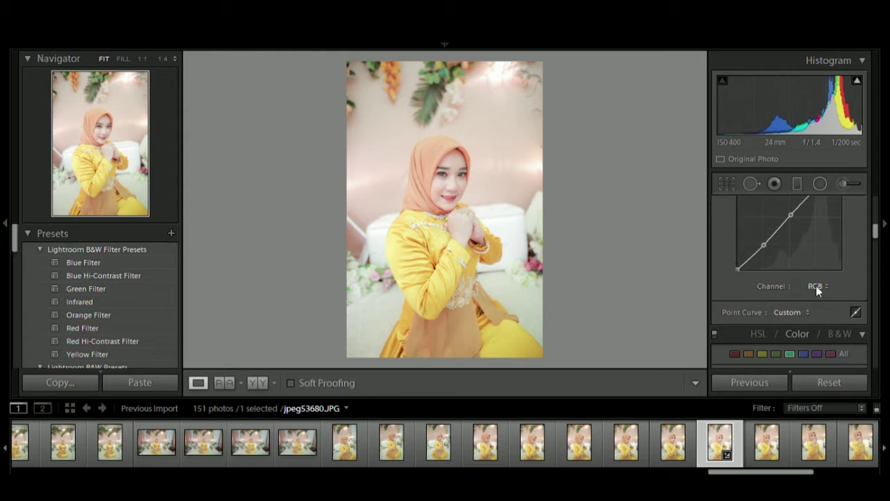
pyautogui.click(780, 299)
pyautogui.moveTo(875, 226); pyautogui.dragTo(875, 223)
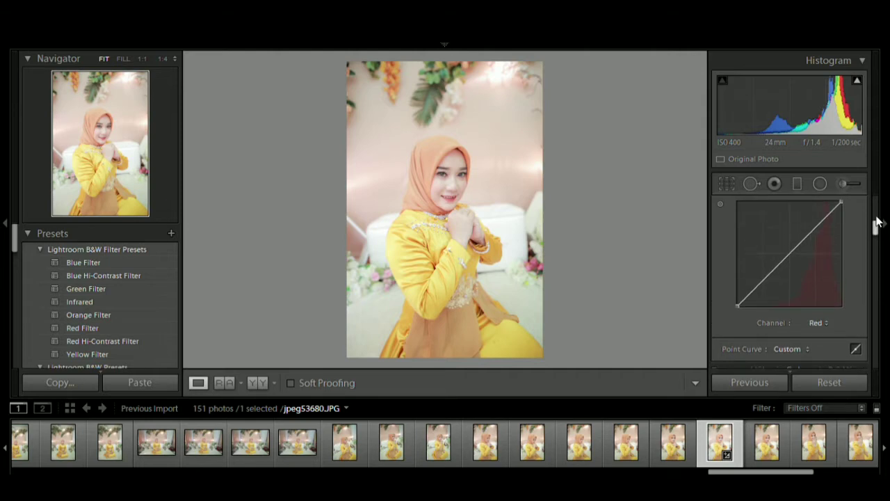
pyautogui.click(791, 244)
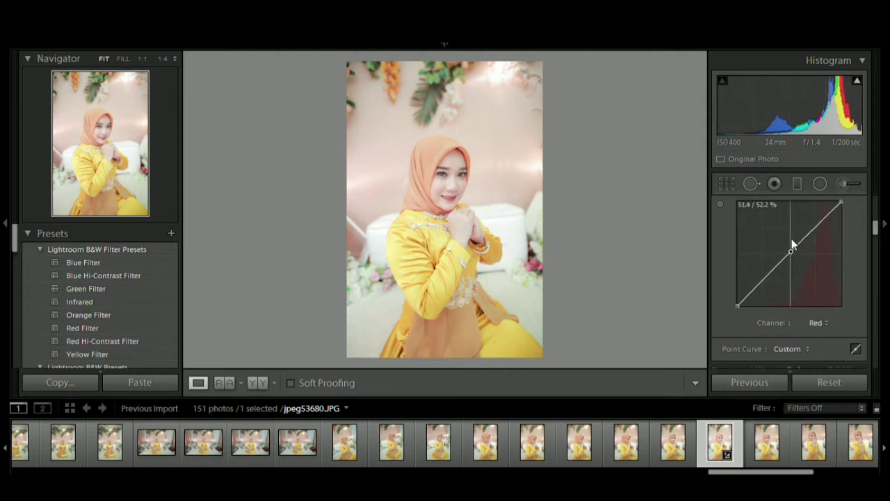
pyautogui.moveTo(791, 238); pyautogui.dragTo(791, 240)
# Shape the Blue channel's tone curve with a midtone point at 50.2 / 52.5 %, a shadow point at 24.7 / 24.7 % and a highlight point.
pyautogui.scroll(-4, 875, 227)
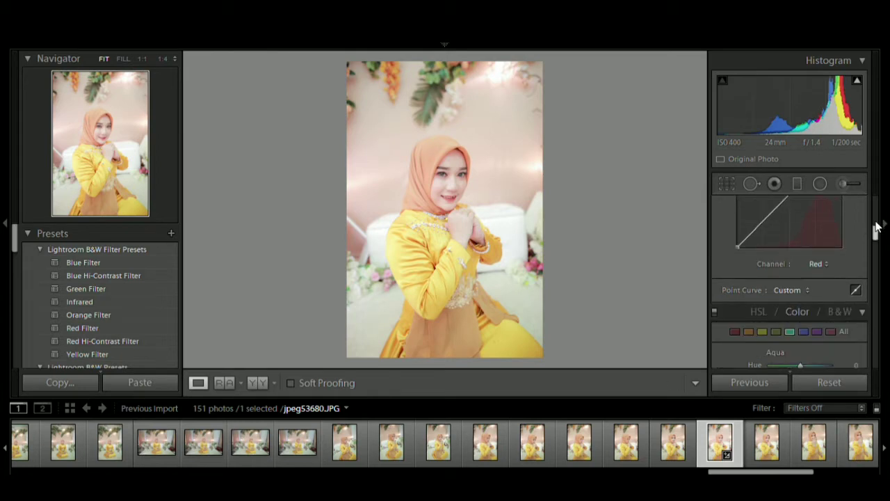
pyautogui.scroll(2, 875, 227)
pyautogui.click(820, 263)
pyautogui.click(777, 306)
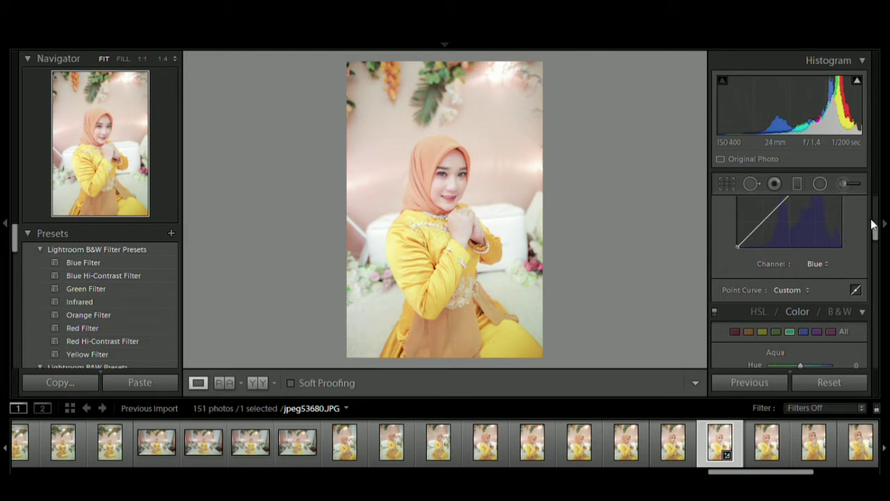
pyautogui.scroll(3, 877, 225)
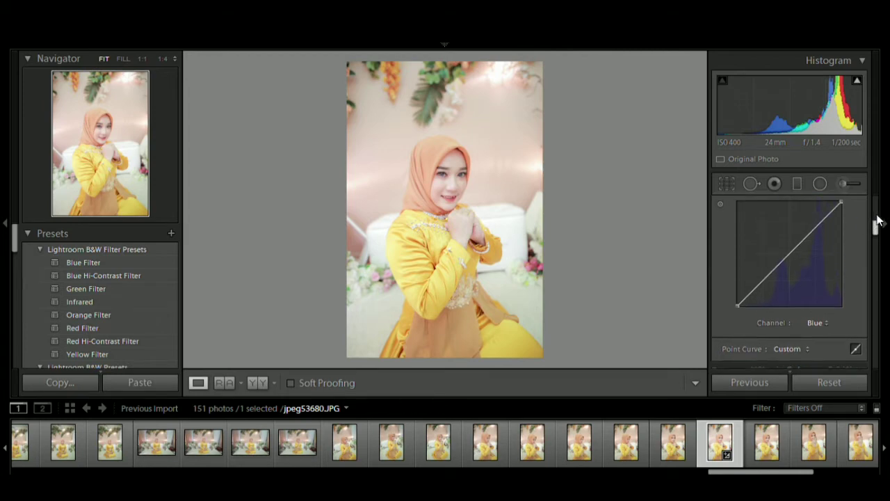
pyautogui.click(793, 272)
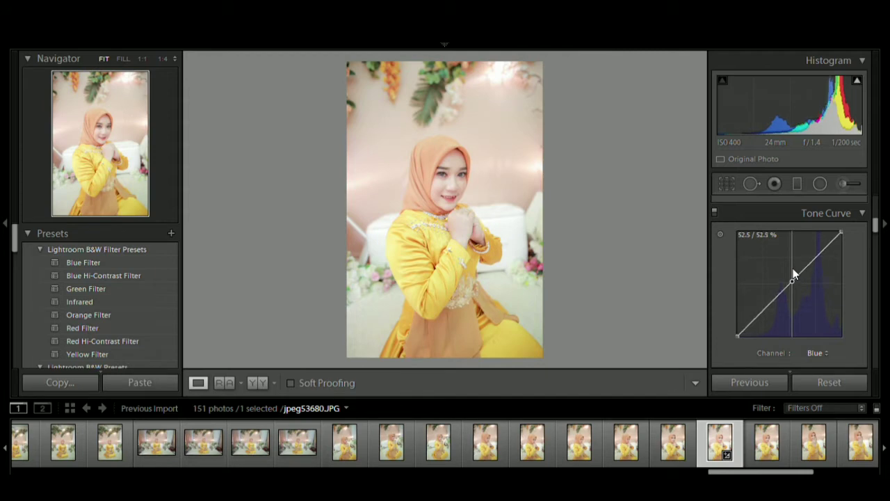
pyautogui.moveTo(793, 269); pyautogui.dragTo(790, 269)
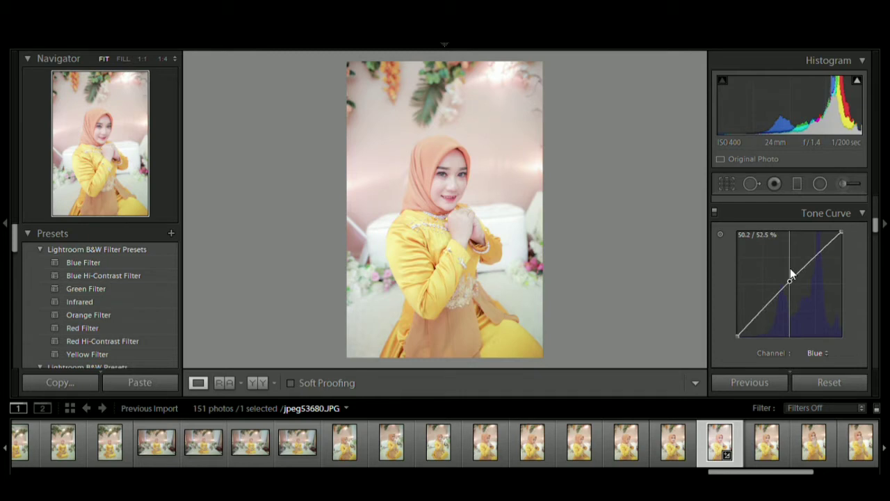
pyautogui.click(764, 300)
pyautogui.moveTo(763, 299); pyautogui.dragTo(765, 305)
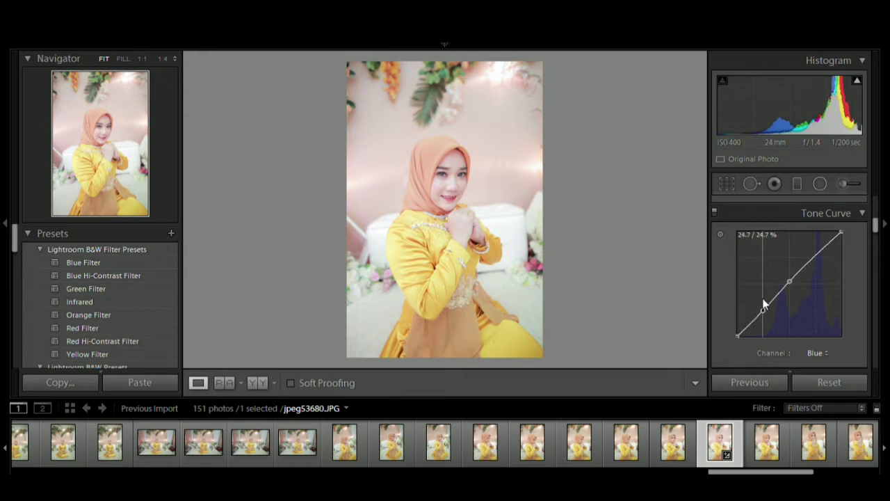
pyautogui.moveTo(821, 246); pyautogui.dragTo(877, 231)
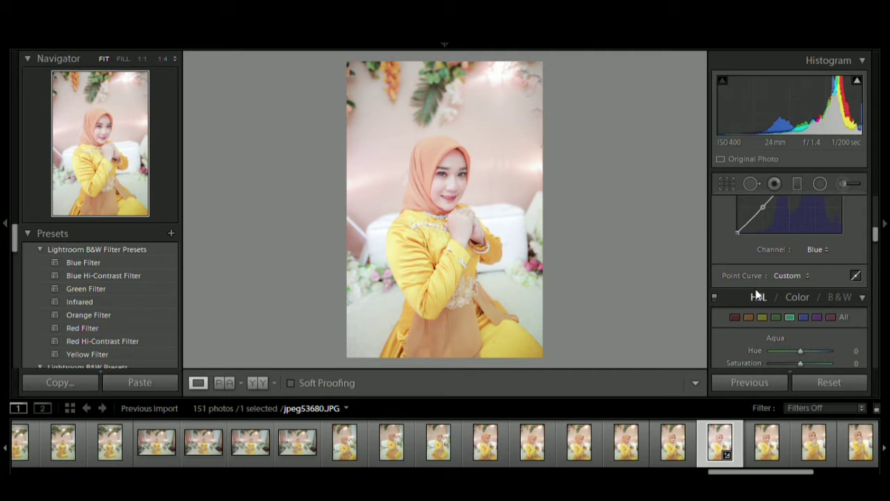
# Set the HSL hue of Red to +2 and Orange to +4 while viewing the face enlarged.
pyautogui.click(798, 297)
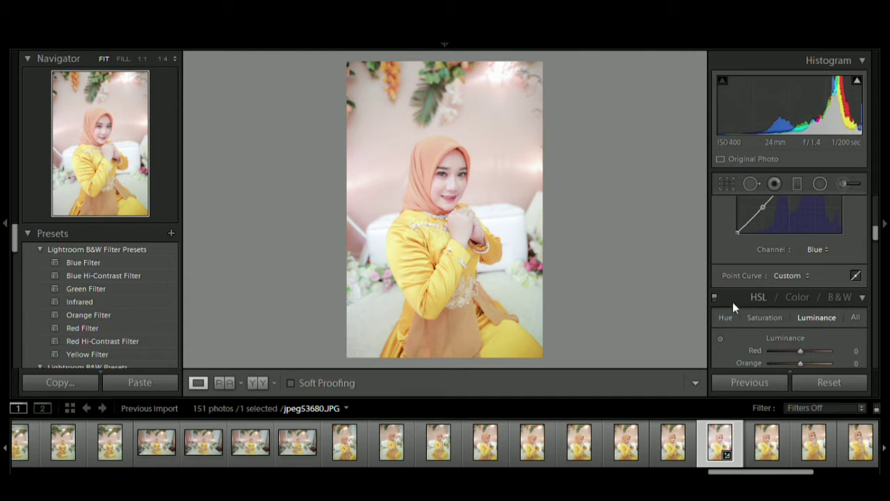
pyautogui.click(765, 314)
pyautogui.click(725, 315)
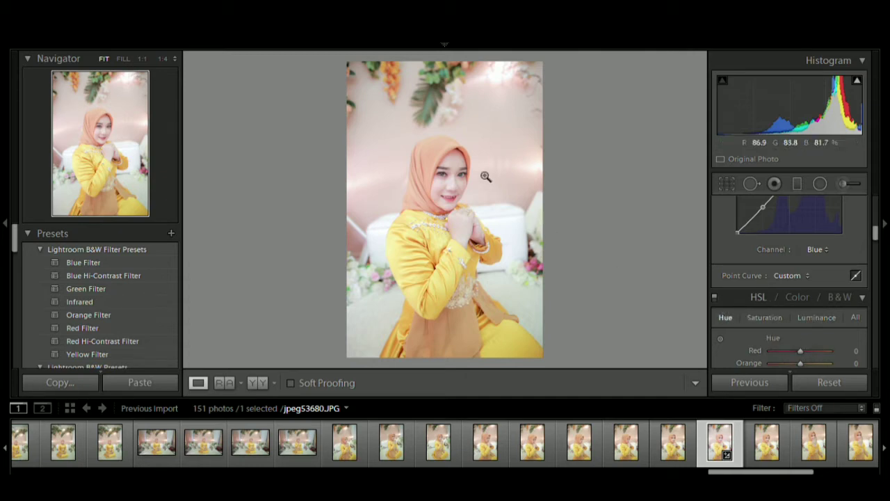
pyautogui.click(581, 292)
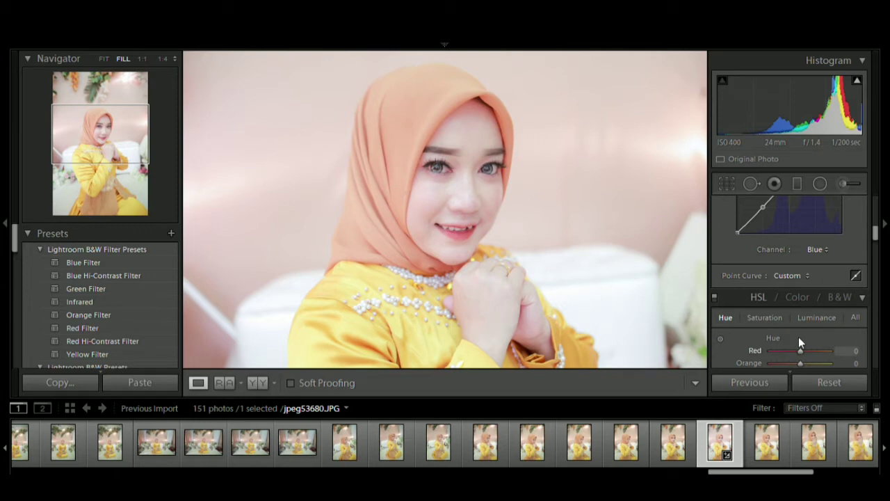
pyautogui.moveTo(793, 340)
pyautogui.mouseDown()
pyautogui.moveTo(806, 341)
pyautogui.moveTo(778, 338)
pyautogui.moveTo(814, 346)
pyautogui.moveTo(802, 347)
pyautogui.mouseUp()
pyautogui.moveTo(800, 341)
pyautogui.mouseDown()
pyautogui.moveTo(788, 348)
pyautogui.moveTo(808, 357)
pyautogui.moveTo(802, 354)
pyautogui.mouseUp()
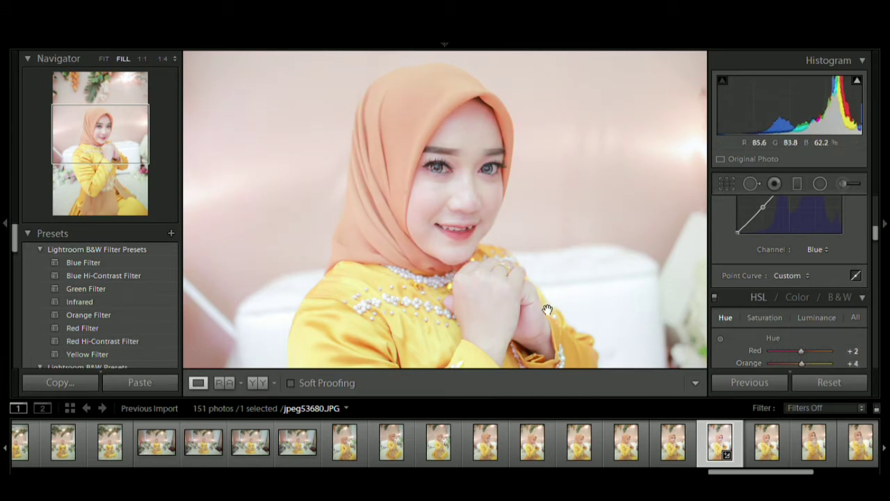
# Return to the full photo and fine-tune the HSL hues of the colours listed after Orange.
pyautogui.click(502, 259)
pyautogui.click(501, 258)
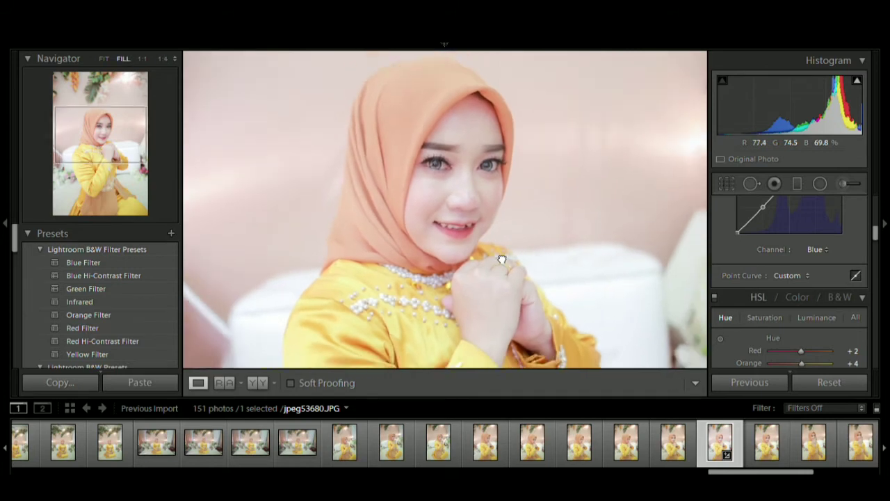
pyautogui.click(502, 258)
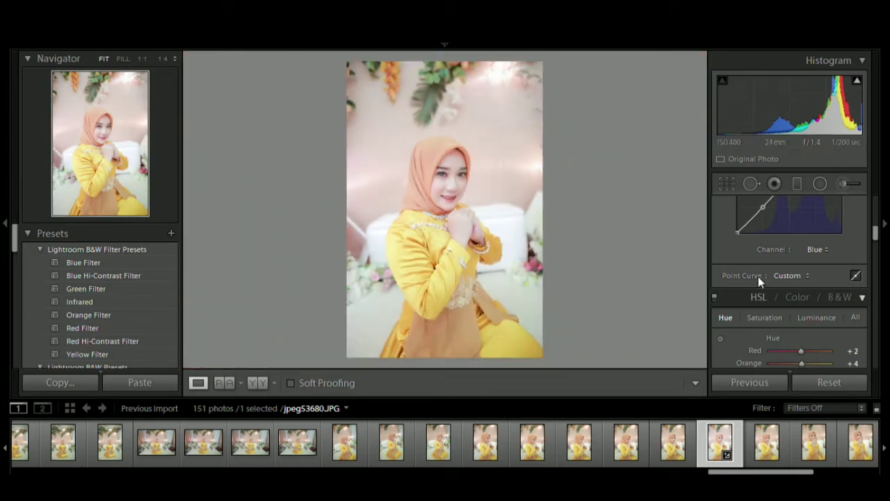
pyautogui.moveTo(876, 223); pyautogui.dragTo(876, 235)
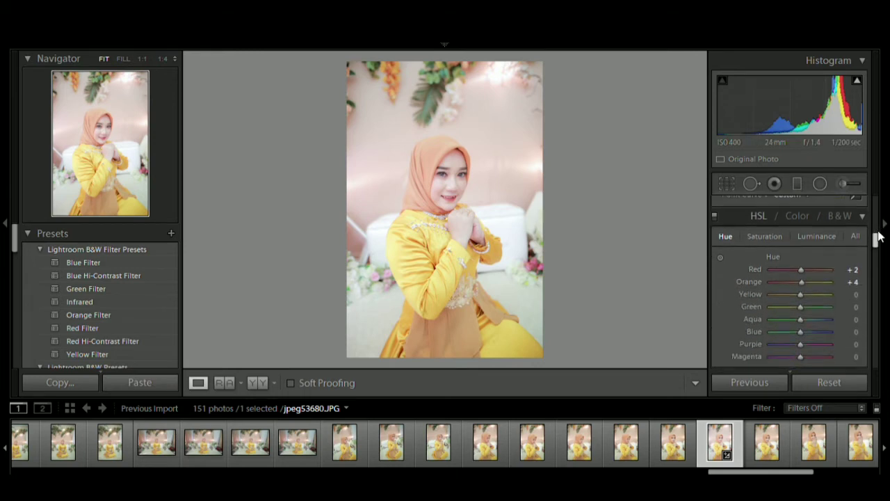
pyautogui.moveTo(801, 292); pyautogui.dragTo(798, 330)
# Set the HSL saturation of Orange to −7, Yellow to +7, Green to −53, Aqua to −4 and Blue to −27.
pyautogui.click(763, 227)
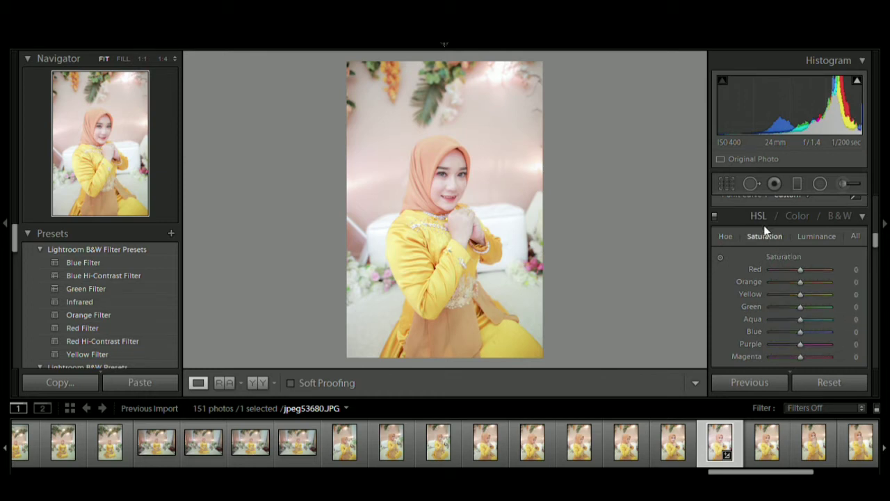
pyautogui.moveTo(799, 269)
pyautogui.mouseDown()
pyautogui.moveTo(791, 270)
pyautogui.moveTo(812, 274)
pyautogui.moveTo(798, 273)
pyautogui.mouseUp()
pyautogui.press('Down')
pyautogui.press('Down')
pyautogui.press('Down')
pyautogui.press('Down')
pyautogui.moveTo(807, 281); pyautogui.dragTo(792, 320)
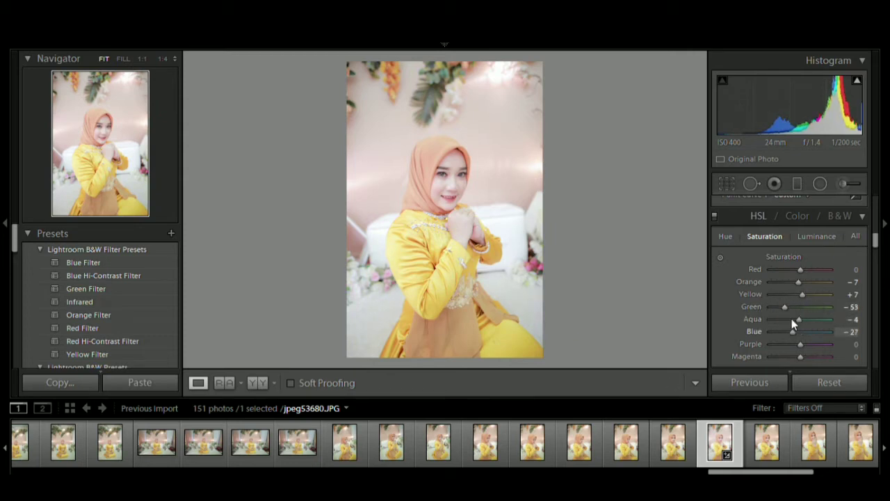
# Set the HSL luminance of Orange to +4, Yellow to −2, Green to −13, Blue to −2 and Purple to −4.
pyautogui.click(817, 236)
pyautogui.moveTo(801, 267); pyautogui.dragTo(799, 336)
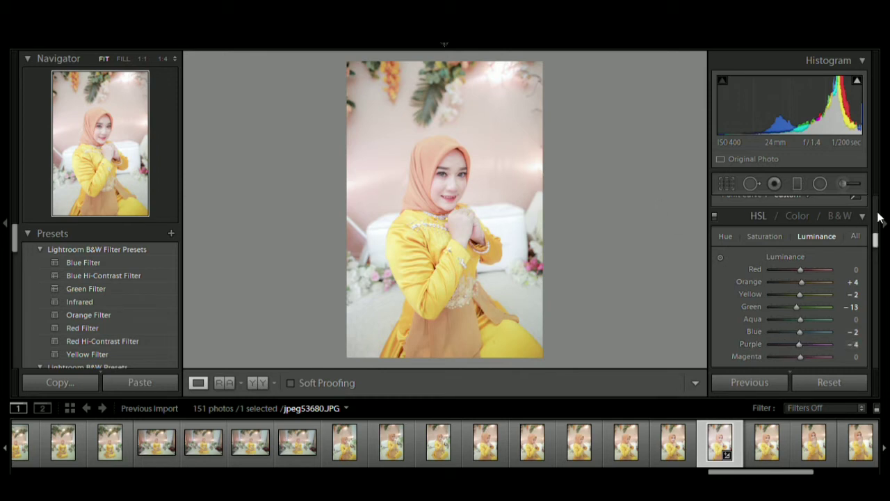
# Adjust the hue and saturation of the Split Toning shadows.
pyautogui.scroll(-5, 879, 240)
pyautogui.scroll(-3, 878, 240)
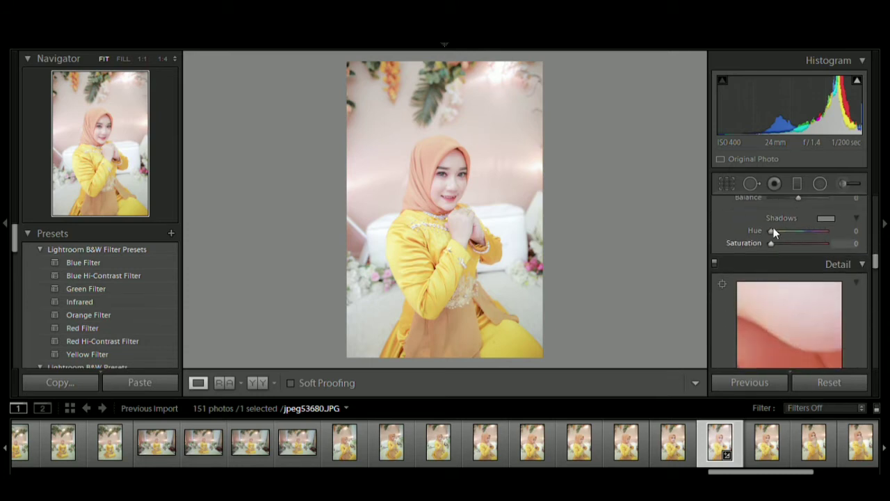
pyautogui.moveTo(775, 237); pyautogui.dragTo(776, 217)
pyautogui.moveTo(876, 257)
pyautogui.mouseDown()
pyautogui.moveTo(875, 284)
pyautogui.moveTo(878, 270)
pyautogui.mouseUp()
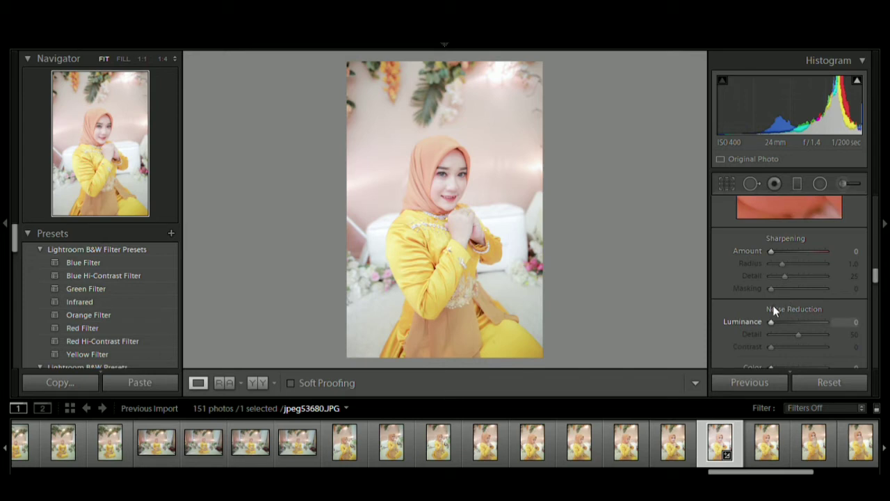
# Set the Noise Reduction luminance to 45, its contrast to 2 and the color noise reduction to 5.
pyautogui.moveTo(773, 311); pyautogui.dragTo(777, 341)
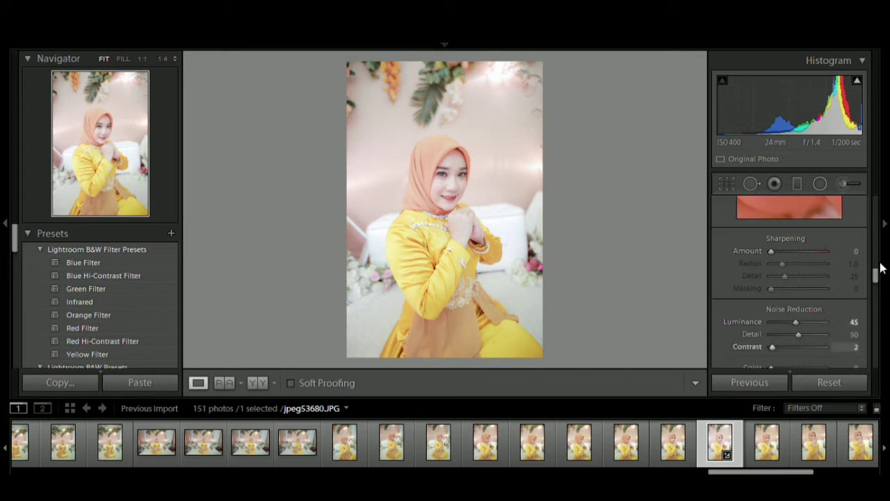
pyautogui.moveTo(878, 269); pyautogui.dragTo(878, 274)
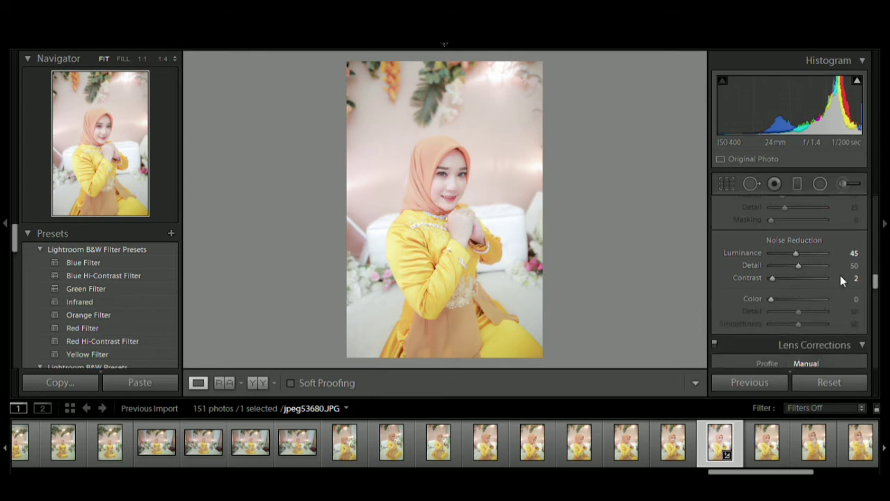
pyautogui.moveTo(772, 283); pyautogui.dragTo(774, 287)
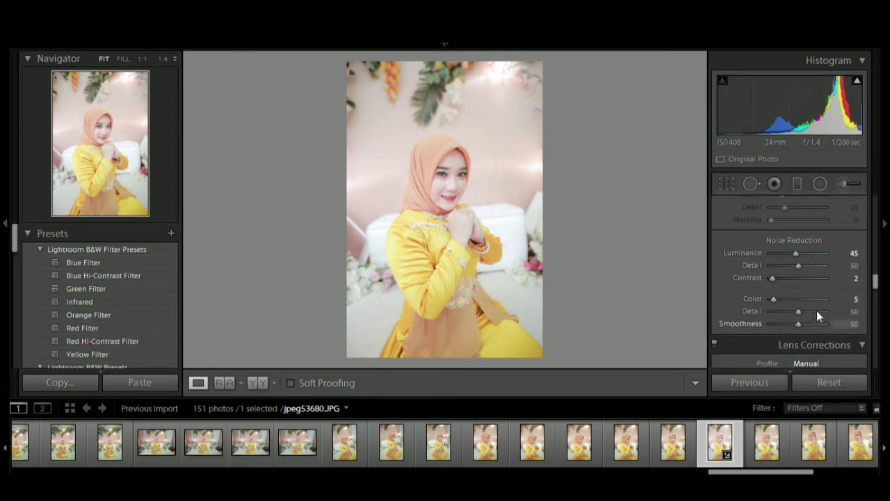
pyautogui.moveTo(799, 325); pyautogui.dragTo(825, 311)
pyautogui.scroll(-1, 876, 276)
# Set the Camera Calibration shadows tint to +7 and the Red Primary hue to −5.
pyautogui.moveTo(876, 277); pyautogui.dragTo(874, 359)
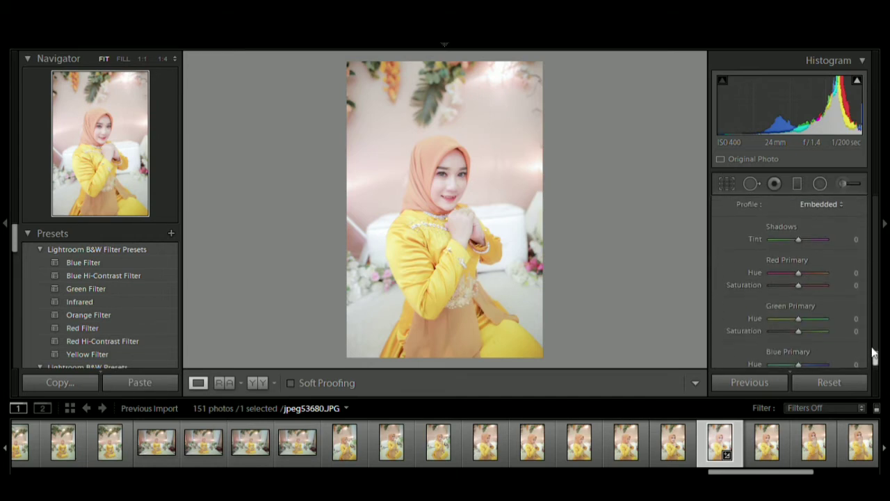
pyautogui.moveTo(800, 235)
pyautogui.mouseDown()
pyautogui.moveTo(743, 233)
pyautogui.moveTo(798, 227)
pyautogui.moveTo(800, 239)
pyautogui.mouseUp()
pyautogui.click(800, 239)
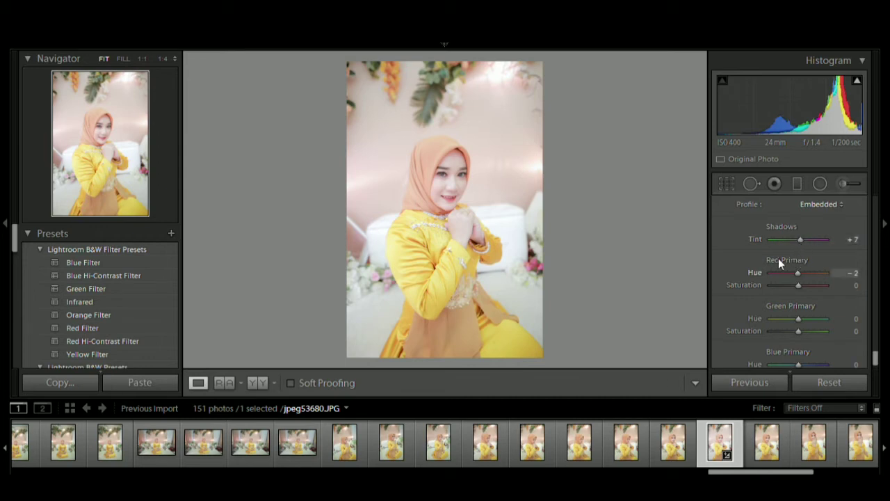
pyautogui.click(803, 259)
pyautogui.click(793, 262)
pyautogui.click(789, 261)
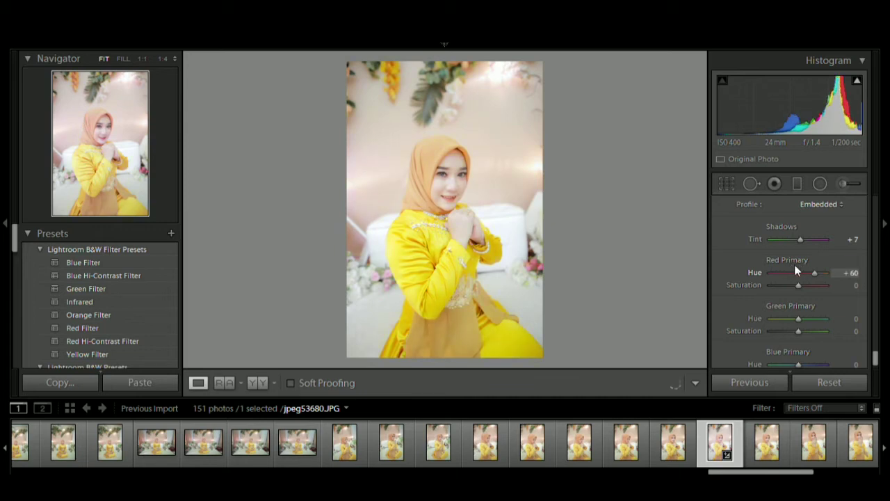
pyautogui.click(797, 272)
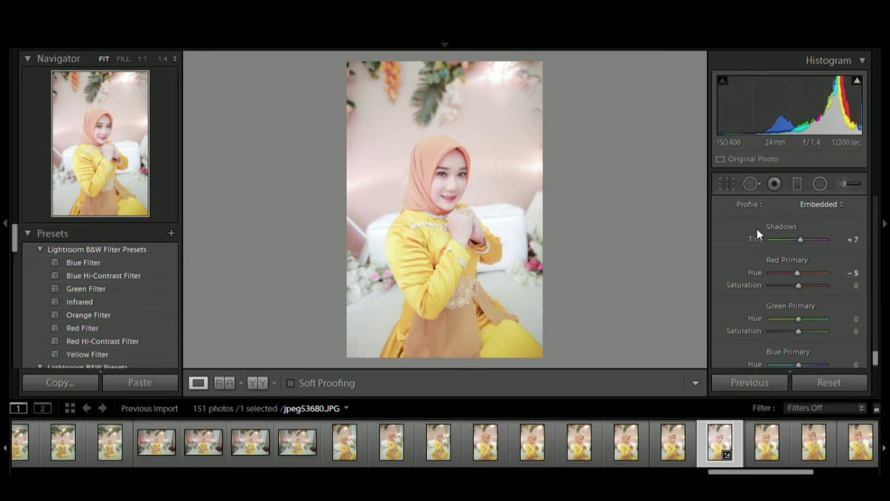
# Set the Red Primary saturation to −2 in Camera Calibration.
pyautogui.moveTo(789, 284)
pyautogui.mouseDown()
pyautogui.moveTo(804, 285)
pyautogui.moveTo(794, 279)
pyautogui.mouseUp()
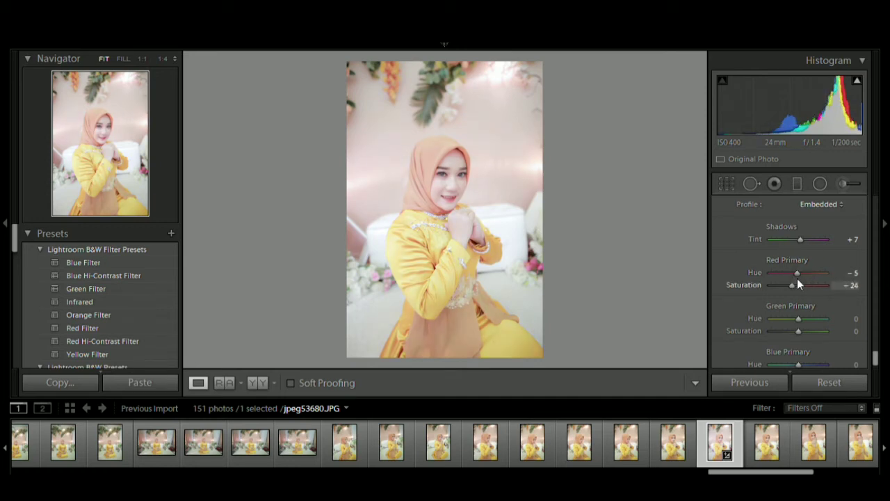
pyautogui.doubleClick(797, 278)
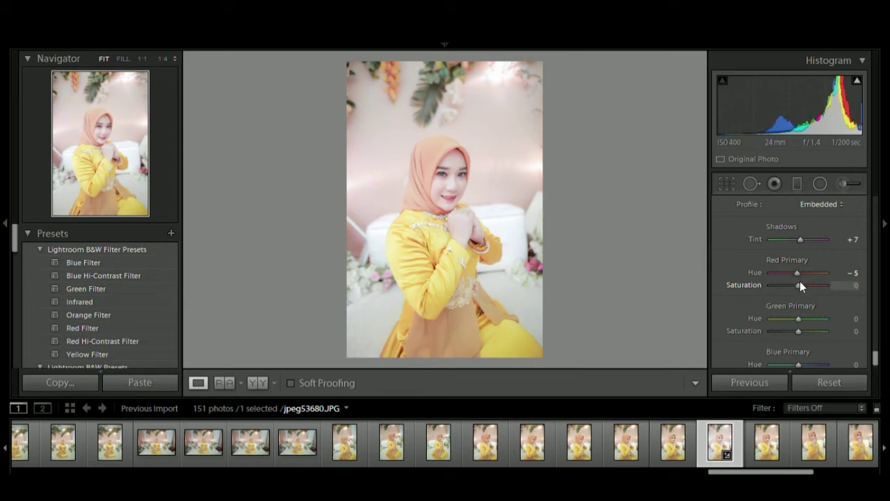
pyautogui.moveTo(800, 277); pyautogui.dragTo(801, 282)
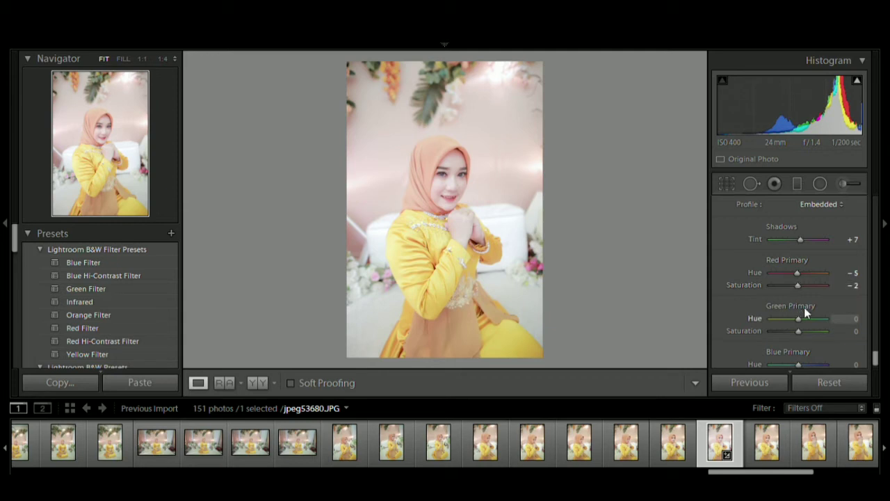
# Set the Green Primary hue to +14 and its saturation to −2 in Camera Calibration.
pyautogui.click(805, 316)
pyautogui.click(801, 309)
pyautogui.click(791, 317)
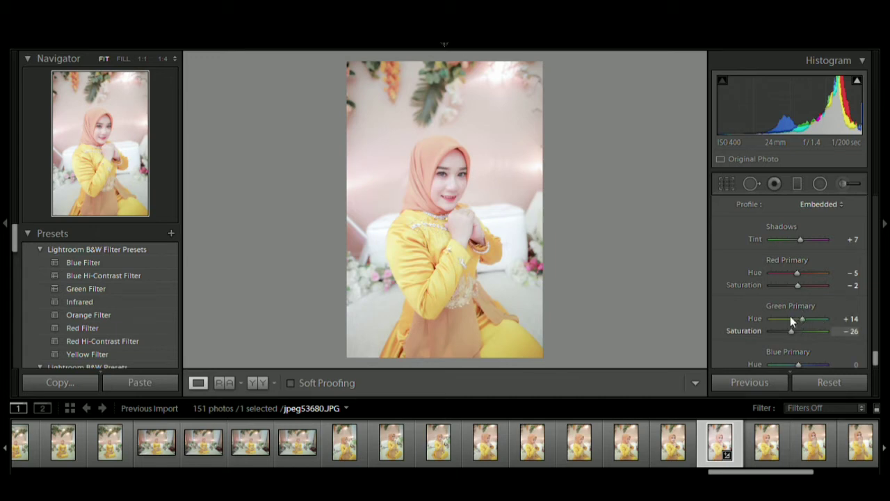
pyautogui.click(811, 319)
pyautogui.moveTo(809, 318)
pyautogui.mouseDown()
pyautogui.moveTo(800, 316)
pyautogui.moveTo(805, 337)
pyautogui.moveTo(798, 327)
pyautogui.mouseUp()
# Set the Blue Primary hue to −2 and adjust its saturation in Camera Calibration.
pyautogui.click(810, 354)
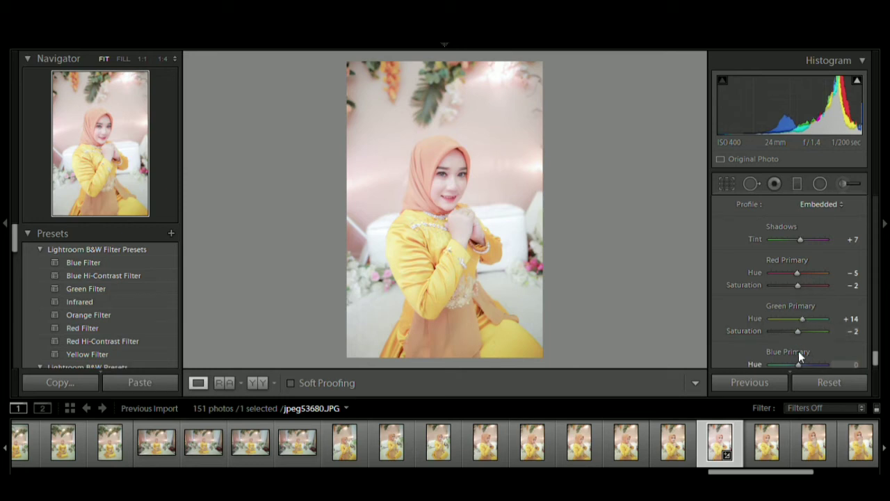
pyautogui.click(793, 351)
pyautogui.moveTo(794, 355); pyautogui.dragTo(795, 357)
pyautogui.scroll(-2, 875, 355)
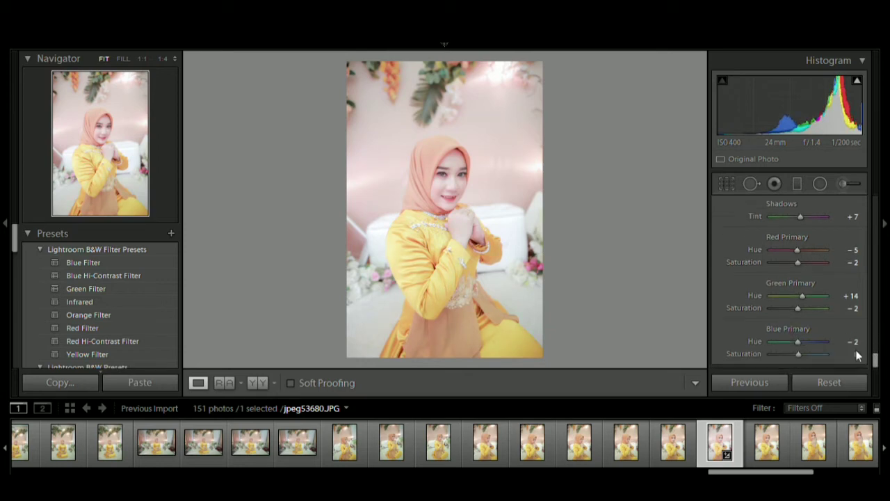
pyautogui.moveTo(799, 353)
pyautogui.mouseDown()
pyautogui.moveTo(812, 355)
pyautogui.moveTo(801, 345)
pyautogui.mouseUp()
# Enlarge the photo around the woman's face to 1:1 and 1:4 to inspect the skin tones and detail.
pyautogui.scroll(5, 875, 341)
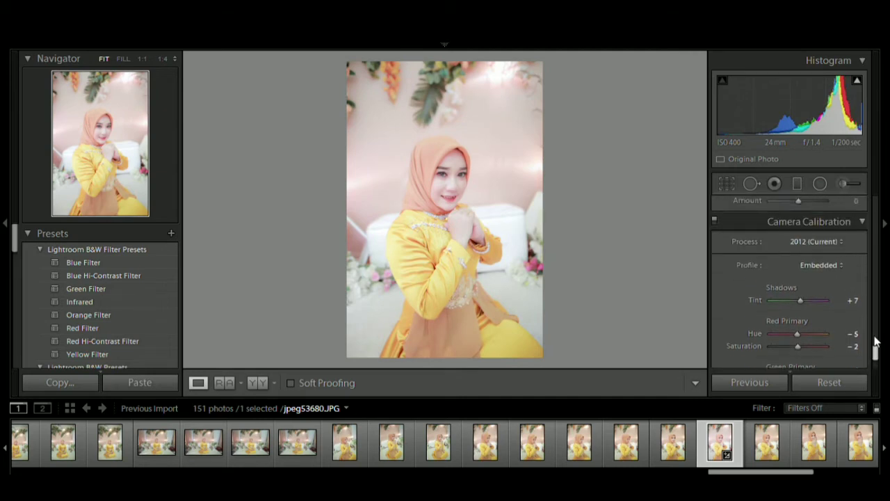
pyautogui.scroll(2, 877, 337)
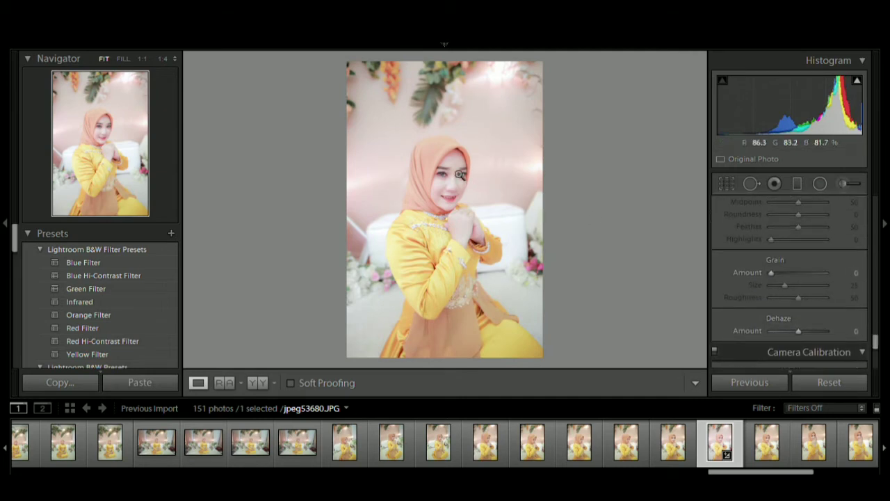
pyautogui.click(467, 290)
pyautogui.hotkey('ctrl', '=')
pyautogui.hotkey('ctrl', '=')
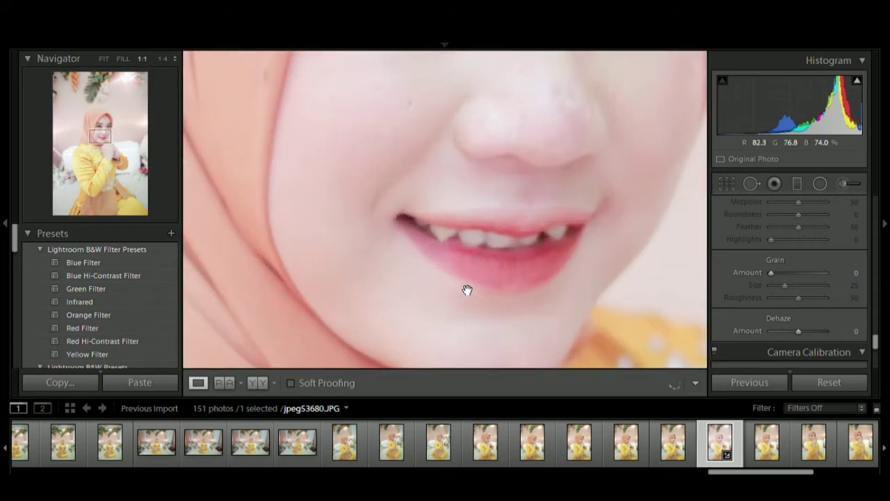
pyautogui.hotkey('ctrl', '-')
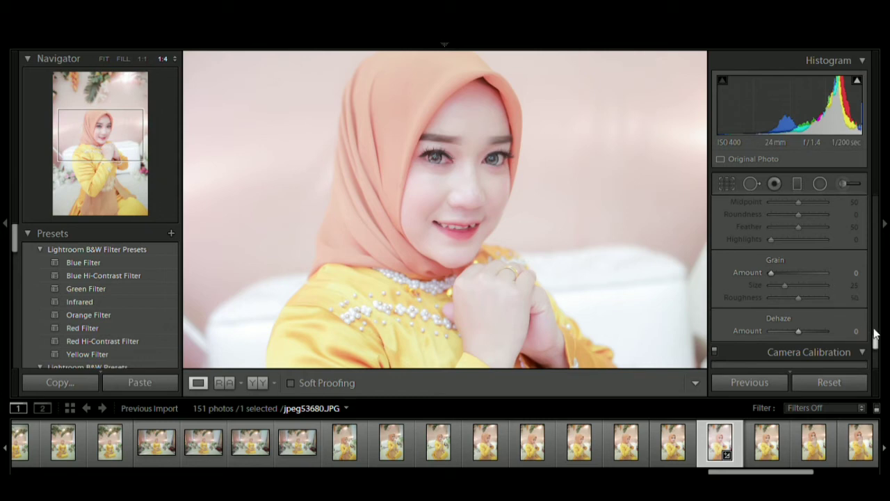
# Set the Split Toning highlights hue to 30 with saturation 0, and the balance to +62.
pyautogui.moveTo(875, 334); pyautogui.dragTo(879, 286)
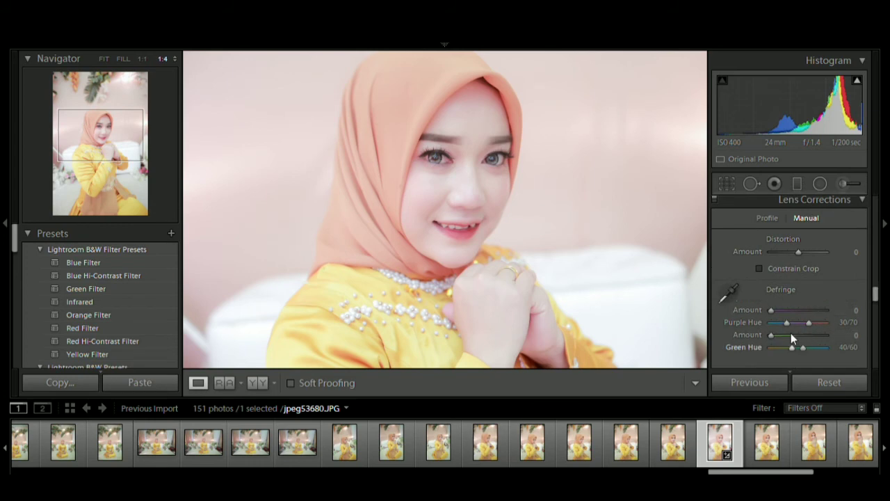
pyautogui.moveTo(791, 345); pyautogui.dragTo(815, 338)
pyautogui.moveTo(876, 286); pyautogui.dragTo(882, 241)
pyautogui.moveTo(772, 292)
pyautogui.mouseDown()
pyautogui.moveTo(810, 286)
pyautogui.moveTo(776, 292)
pyautogui.mouseUp()
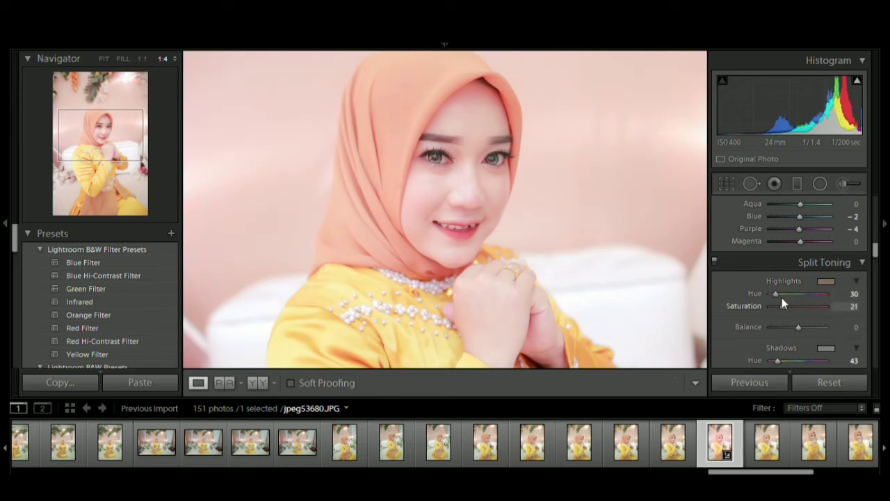
pyautogui.click(783, 299)
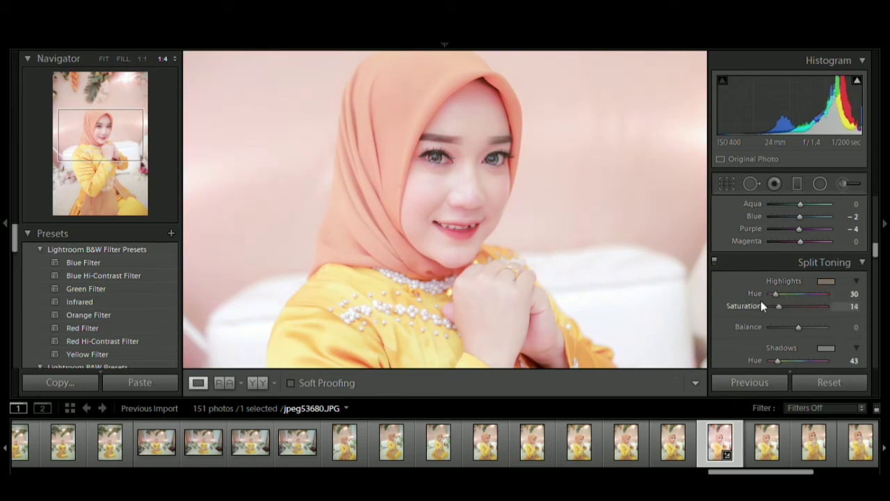
pyautogui.moveTo(782, 300); pyautogui.dragTo(761, 300)
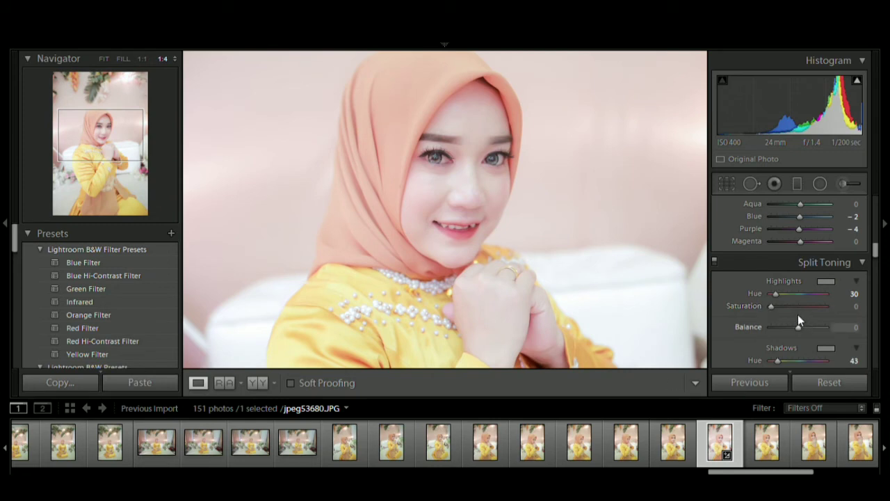
pyautogui.moveTo(805, 318)
pyautogui.mouseDown()
pyautogui.moveTo(764, 313)
pyautogui.moveTo(798, 317)
pyautogui.mouseUp()
pyautogui.click(815, 324)
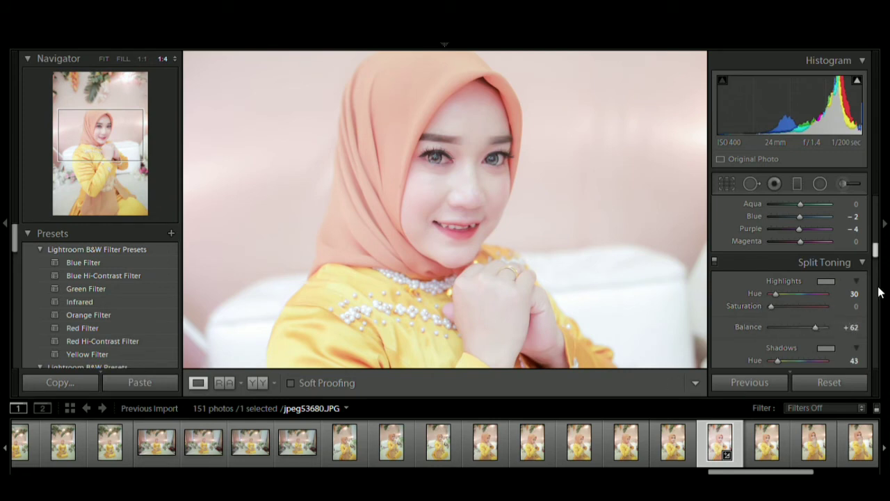
# Set the HSL saturation of Orange to −31.
pyautogui.scroll(5, 877, 233)
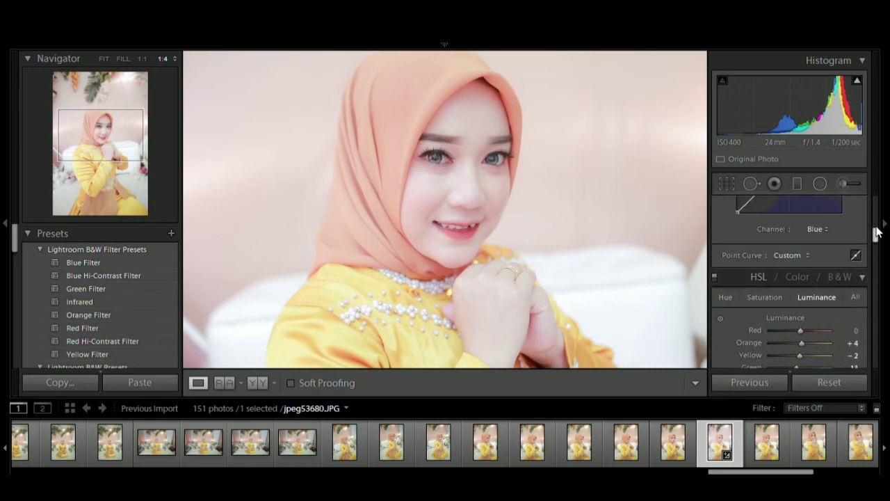
pyautogui.click(765, 297)
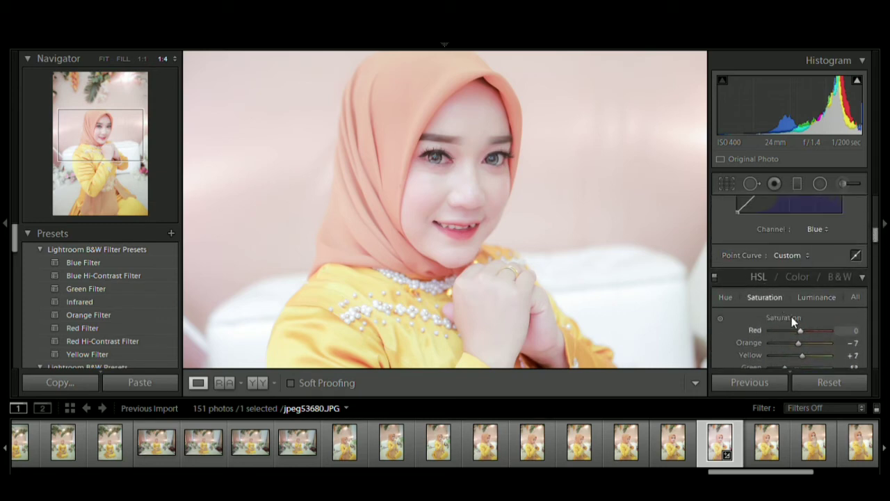
pyautogui.moveTo(799, 329)
pyautogui.mouseDown()
pyautogui.moveTo(815, 332)
pyautogui.moveTo(792, 332)
pyautogui.mouseUp()
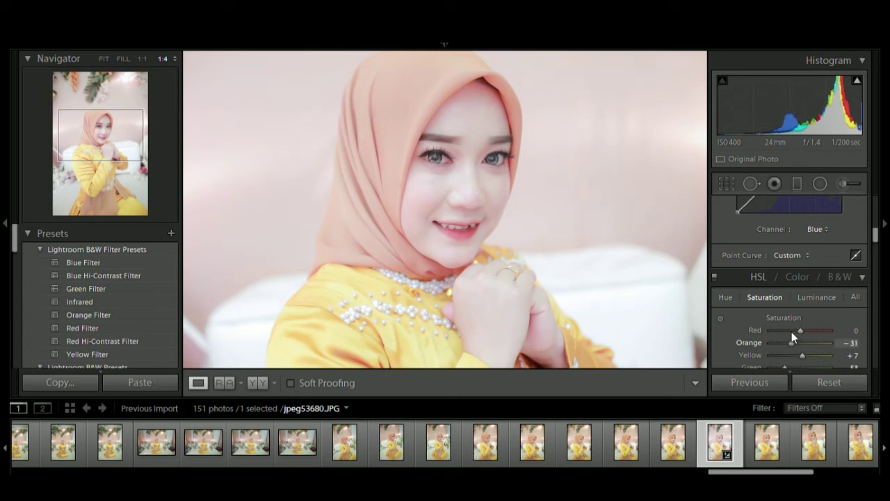
# Set the HSL hue of Red to +2 and Orange to +7, and compare the full photo before and after.
pyautogui.click(726, 297)
pyautogui.moveTo(802, 330)
pyautogui.mouseDown()
pyautogui.moveTo(793, 332)
pyautogui.moveTo(814, 339)
pyautogui.moveTo(793, 342)
pyautogui.mouseUp()
pyautogui.moveTo(795, 343)
pyautogui.mouseDown()
pyautogui.moveTo(809, 345)
pyautogui.moveTo(789, 343)
pyautogui.moveTo(802, 349)
pyautogui.mouseUp()
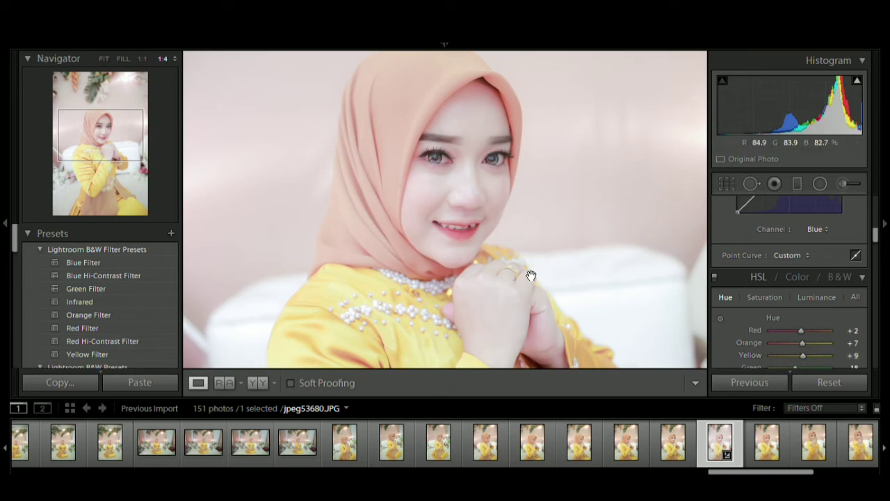
pyautogui.click(531, 275)
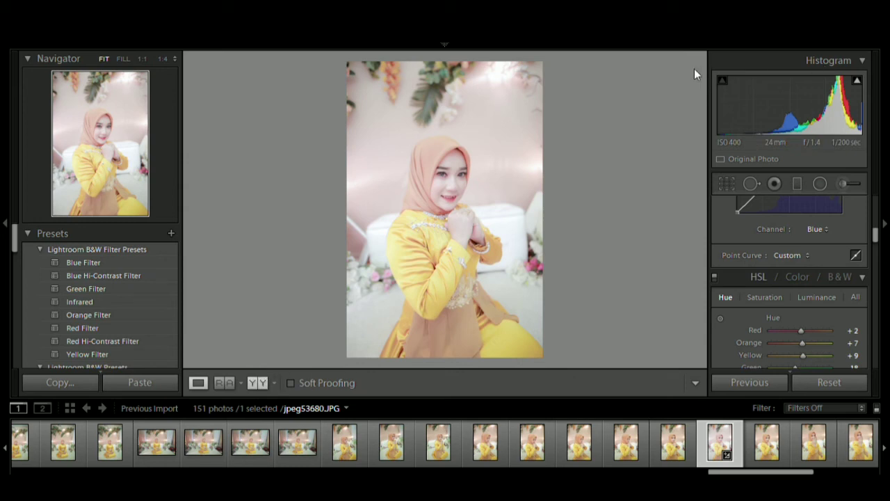
pyautogui.press('y')
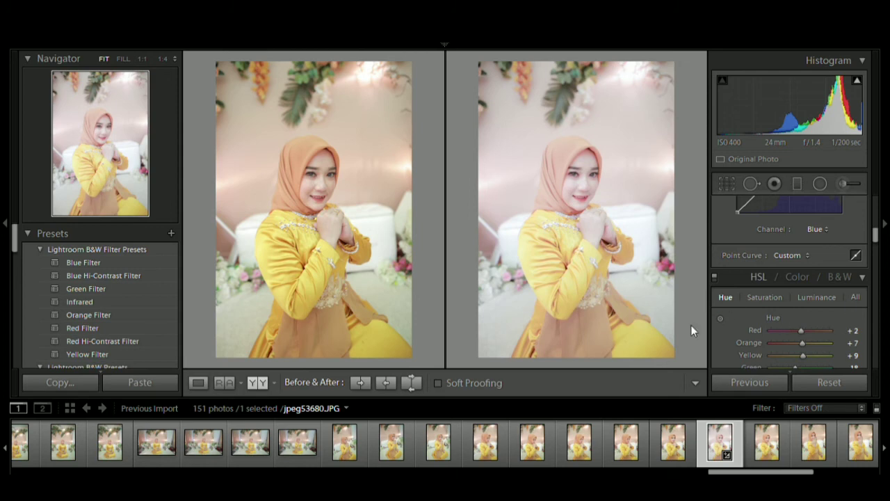
# Apply the same grading to jpeg53681.JPG and compare the face before and after at 1:1.
pyautogui.click(765, 441)
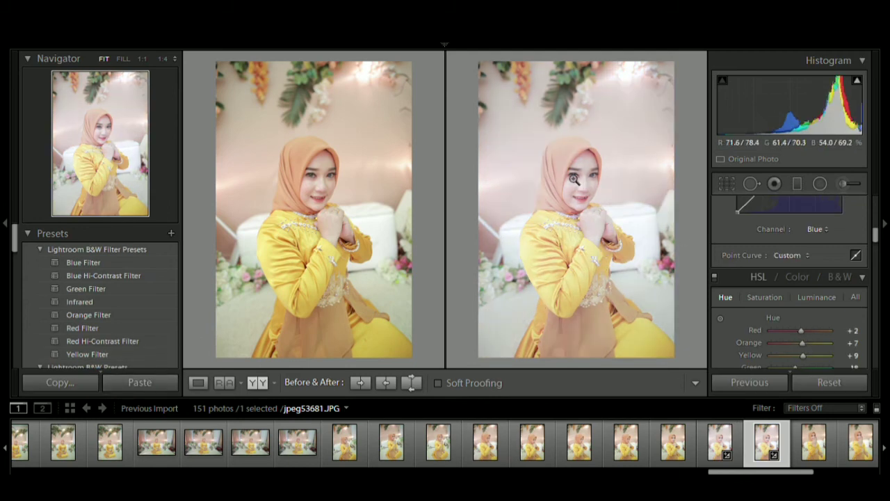
pyautogui.moveTo(574, 180); pyautogui.dragTo(610, 183)
pyautogui.click(575, 170)
pyautogui.click(609, 193)
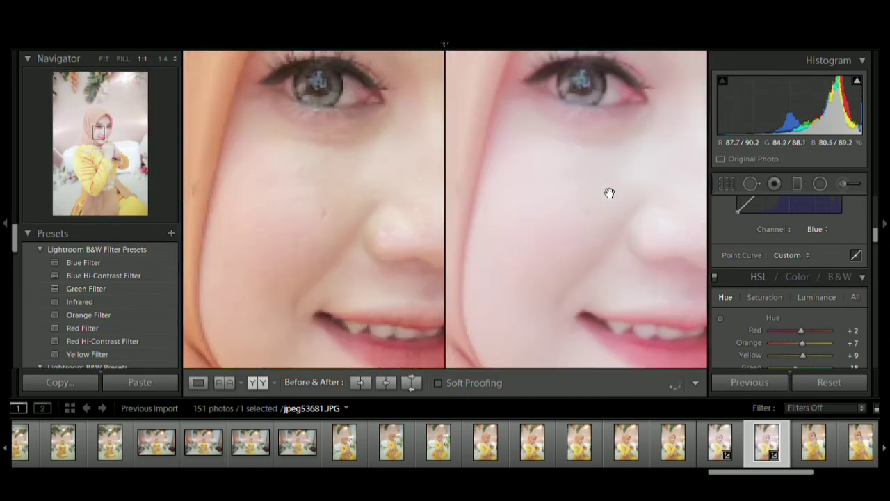
pyautogui.click(609, 192)
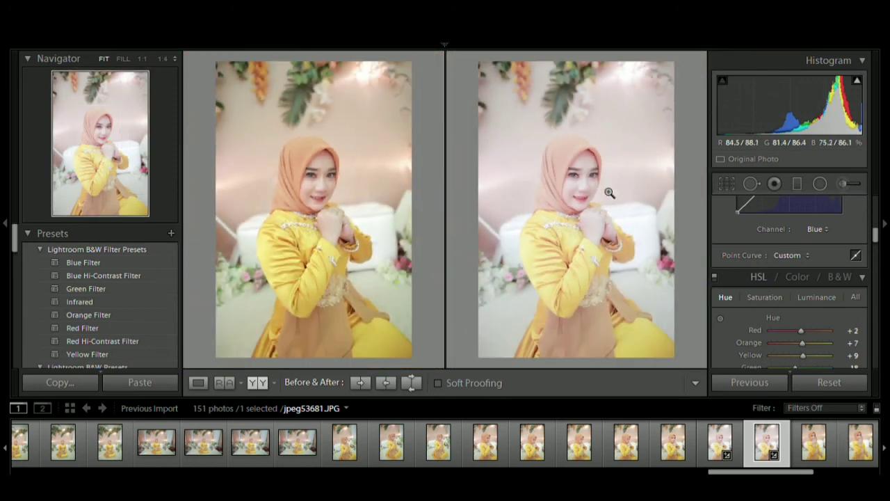
# Paste the copied grading onto jpeg53682.JPG and reset its Exposure to 0.00.
pyautogui.click(811, 441)
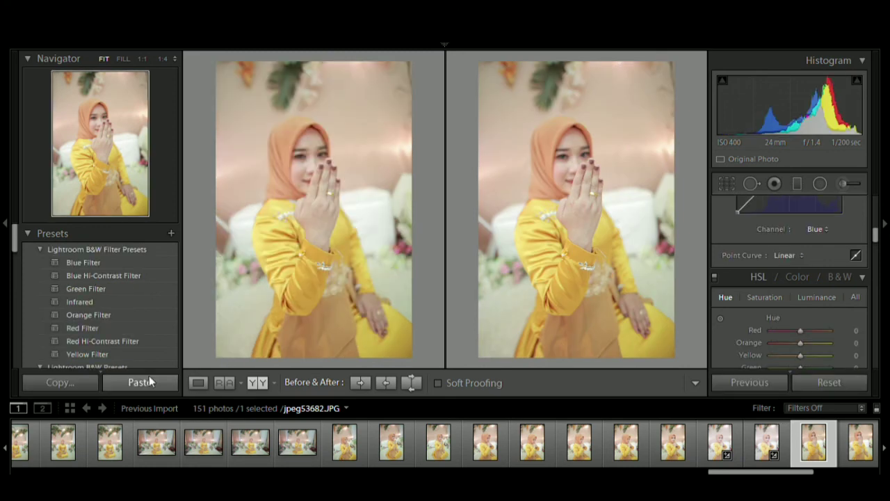
pyautogui.click(149, 379)
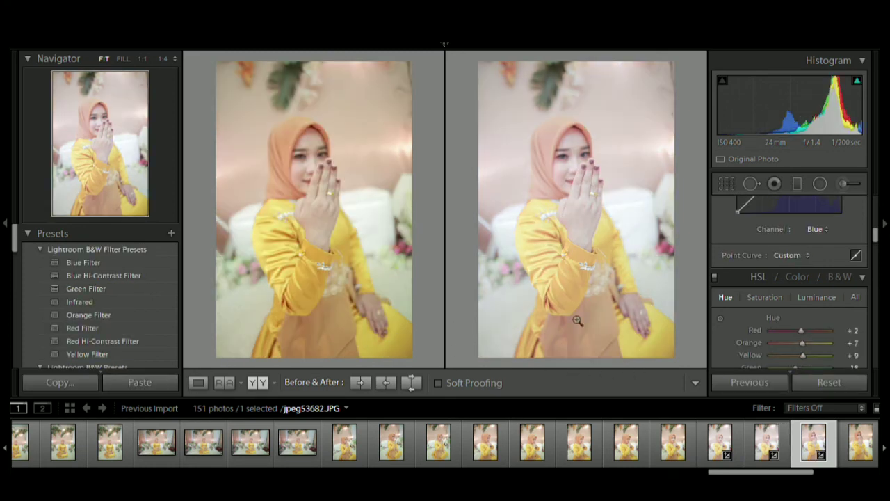
pyautogui.moveTo(878, 231); pyautogui.dragTo(877, 192)
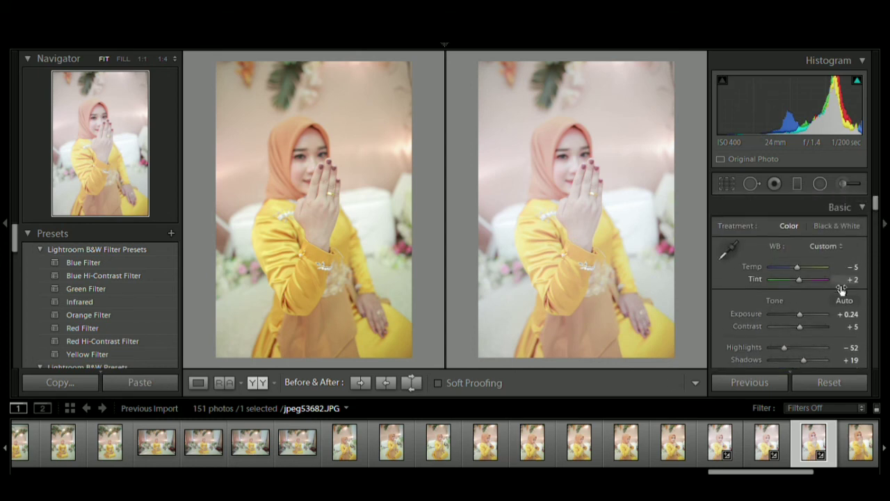
pyautogui.doubleClick(800, 301)
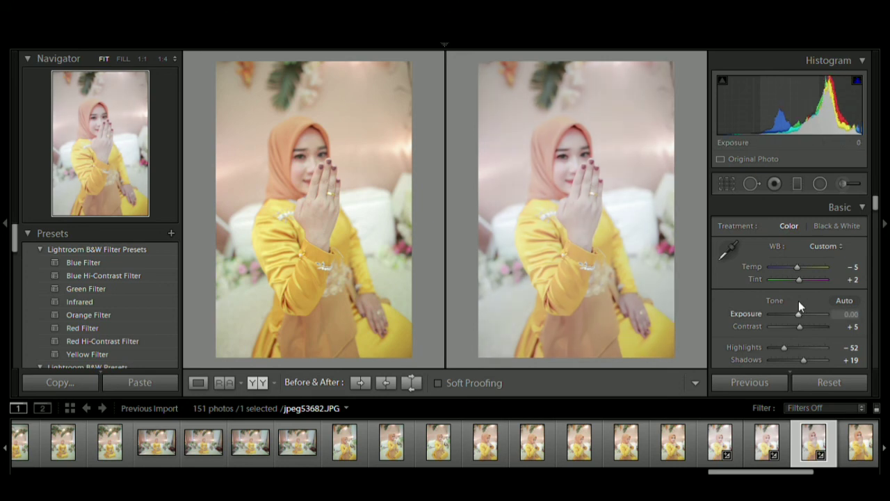
# Reset the Temp of jpeg53682.JPG to 0 and set its Shadows to +14.
pyautogui.doubleClick(800, 256)
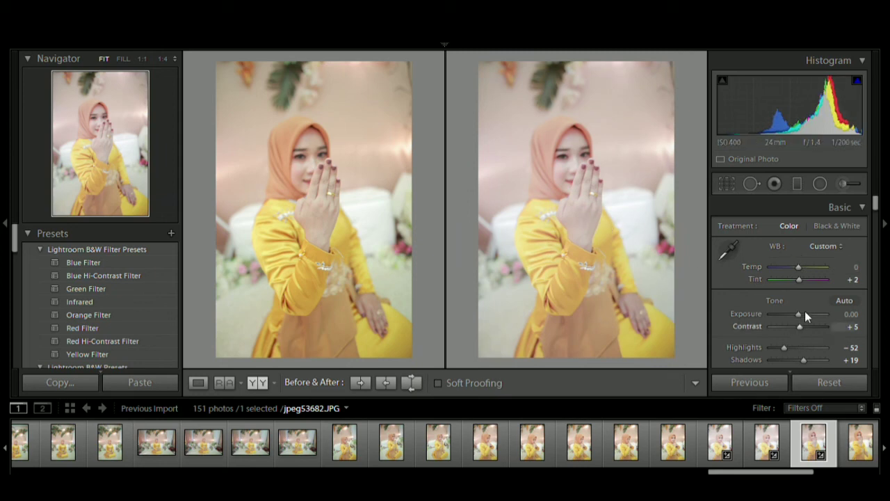
pyautogui.moveTo(802, 347); pyautogui.dragTo(800, 346)
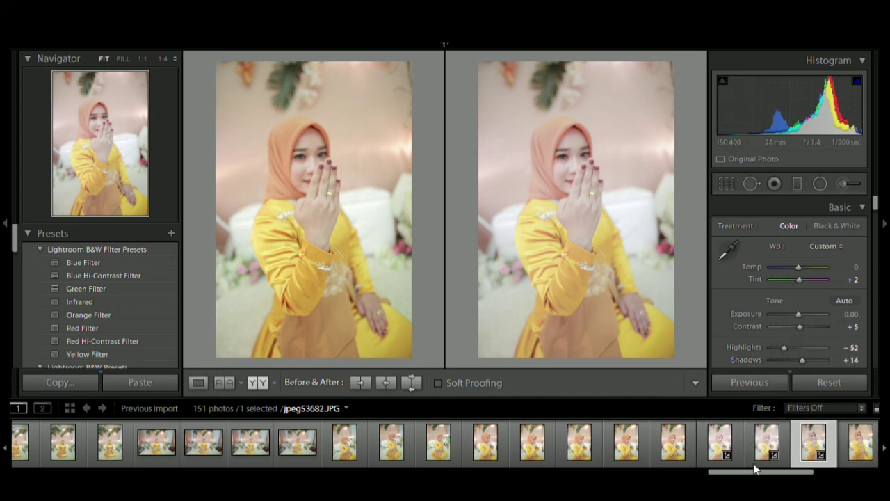
# Paste the copied grading onto jpeg53672.JPG and compare the face and hands before and after at 1:4.
pyautogui.moveTo(757, 466); pyautogui.dragTo(751, 466)
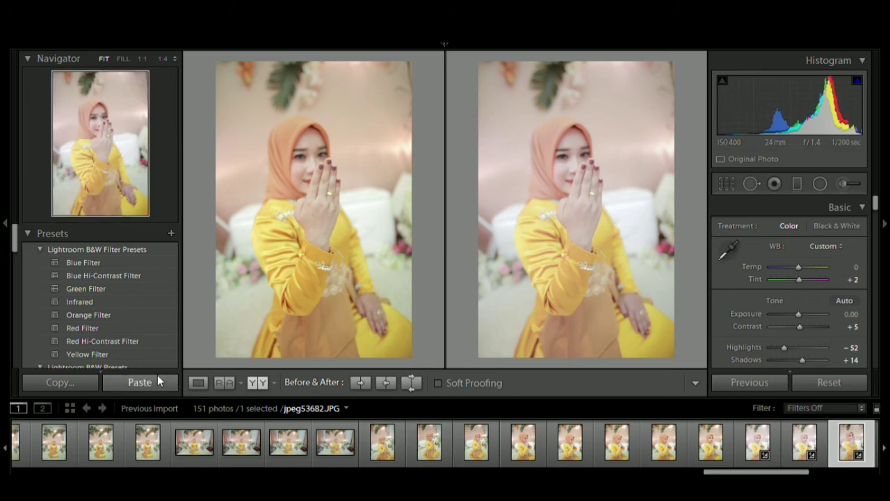
pyautogui.click(379, 437)
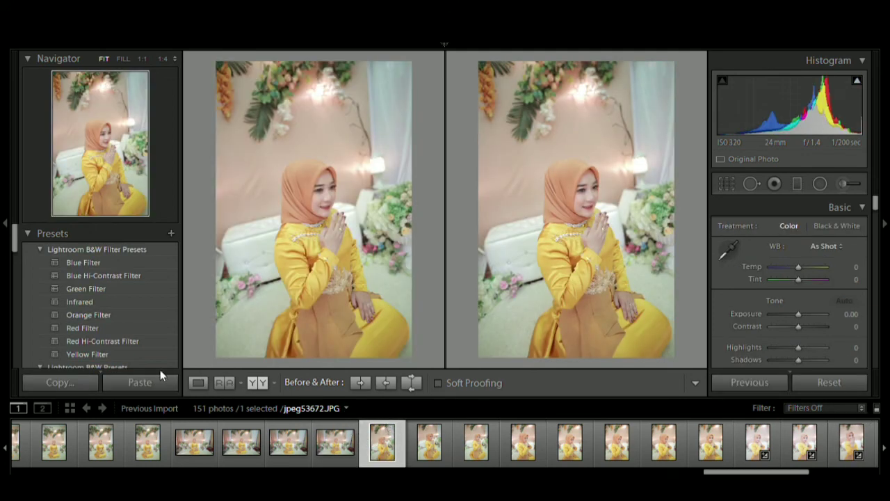
pyautogui.click(159, 370)
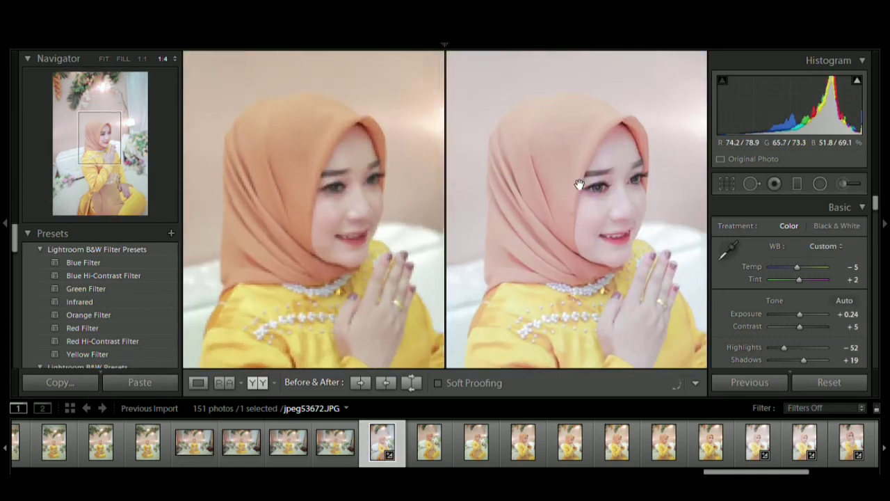
pyautogui.click(579, 187)
pyautogui.moveTo(619, 224); pyautogui.dragTo(618, 261)
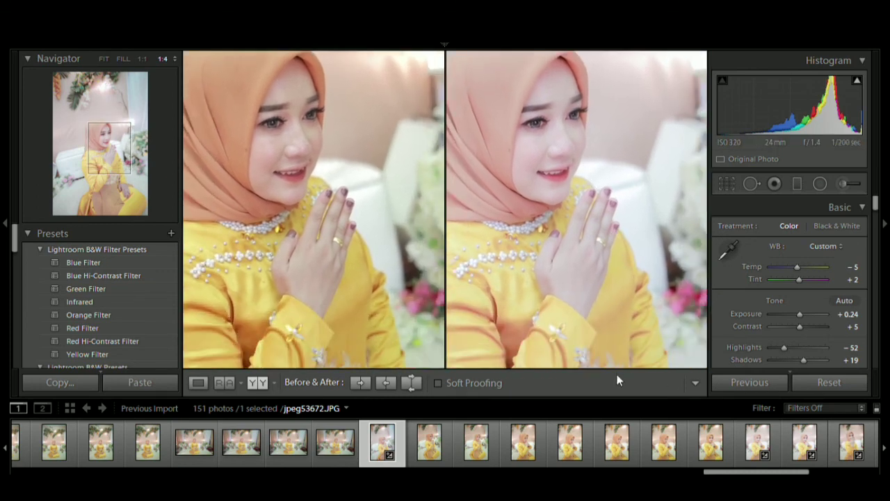
# Show jpeg53675.JPG as a full photo and paste the copied grading onto it.
pyautogui.click(524, 439)
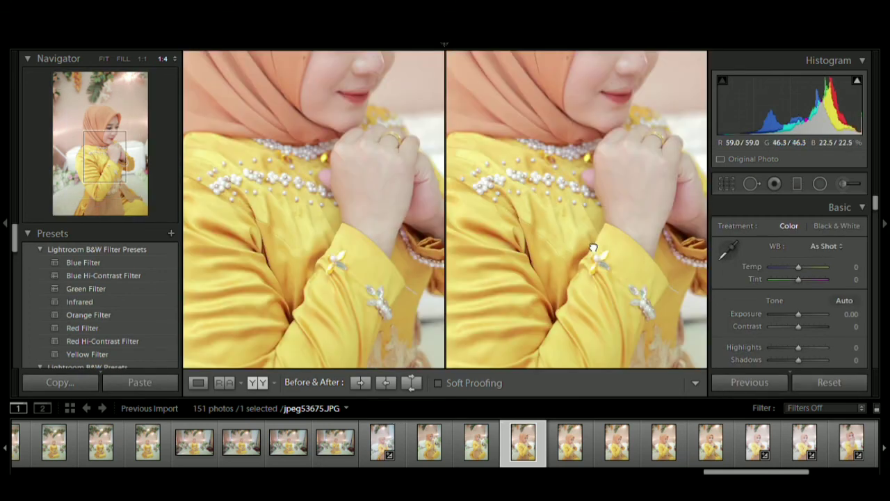
pyautogui.click(593, 247)
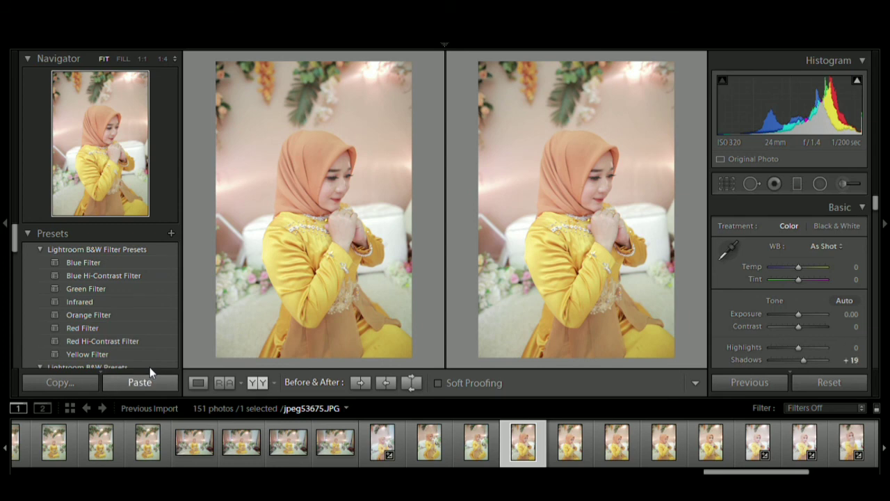
pyautogui.click(150, 370)
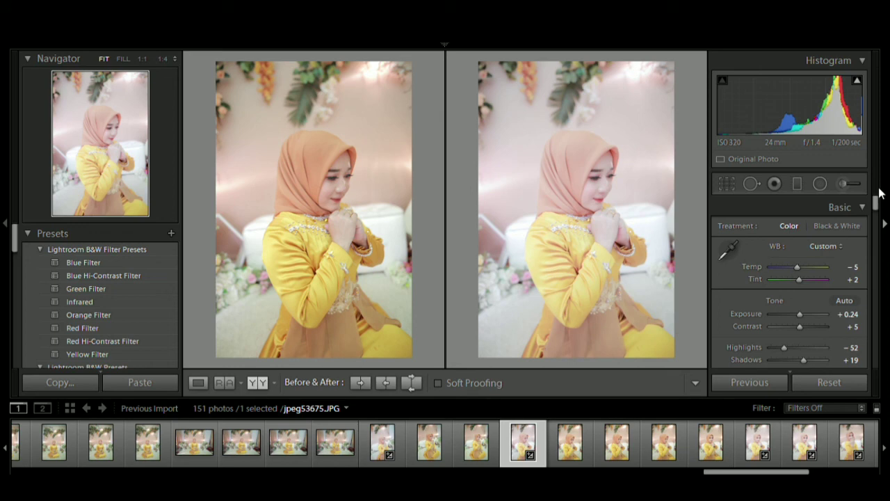
# Set the Green Primary saturation in the camera calibration of jpeg53675.JPG to +36.
pyautogui.moveTo(878, 195); pyautogui.dragTo(876, 358)
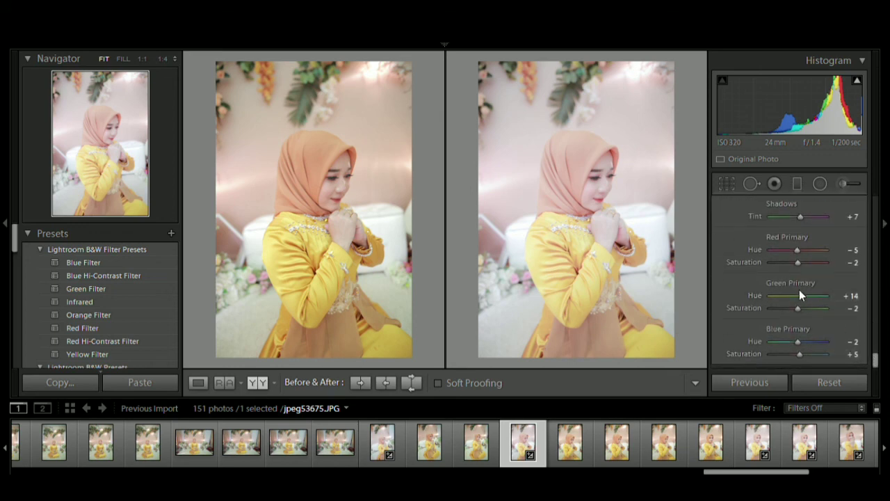
pyautogui.moveTo(795, 295); pyautogui.dragTo(805, 296)
pyautogui.scroll(3, 805, 295)
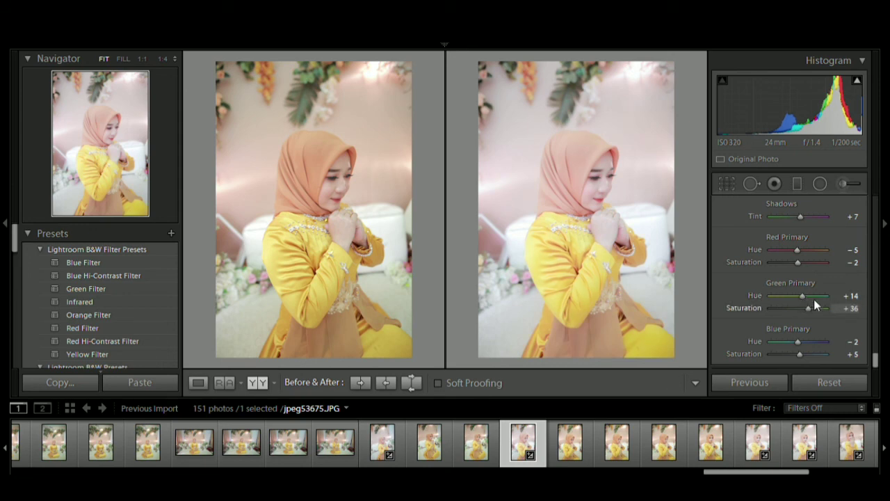